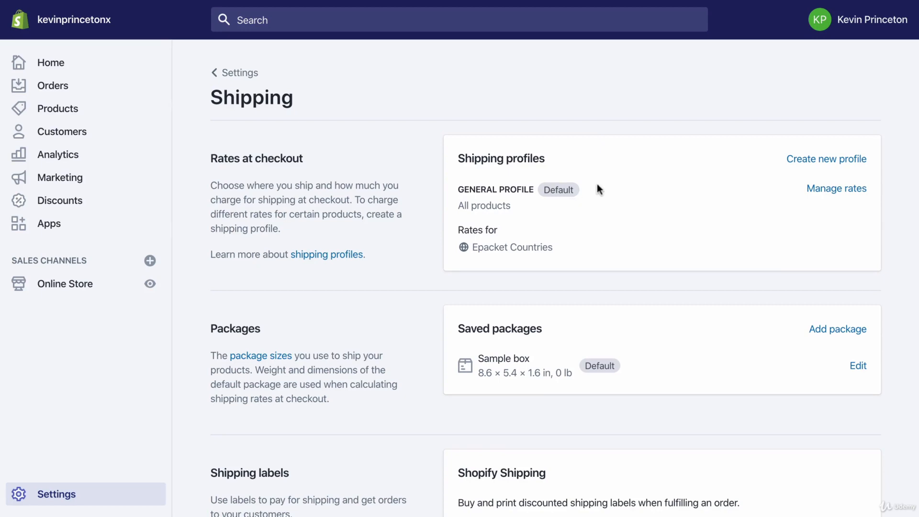
# Open the general shipping profile's rates and start editing the Epacket Countries zone.
pyautogui.click(825, 191)
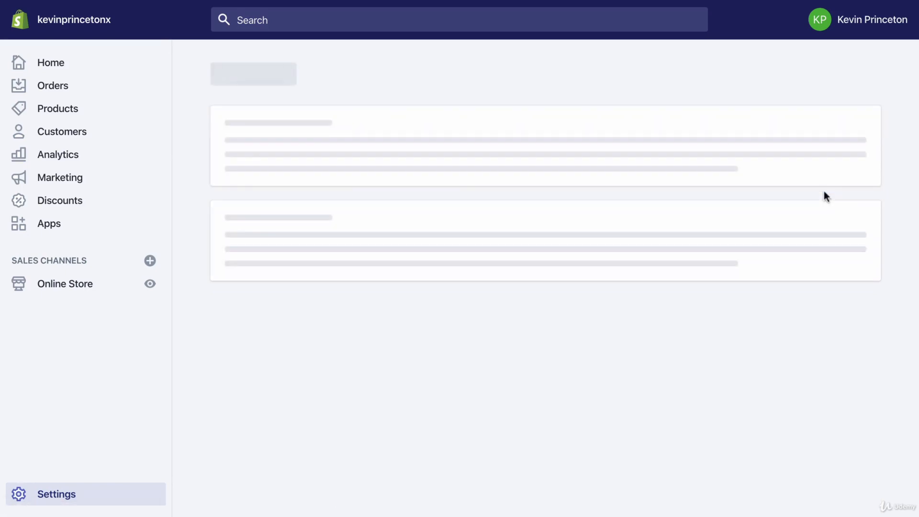
pyautogui.scroll(-7, 825, 196)
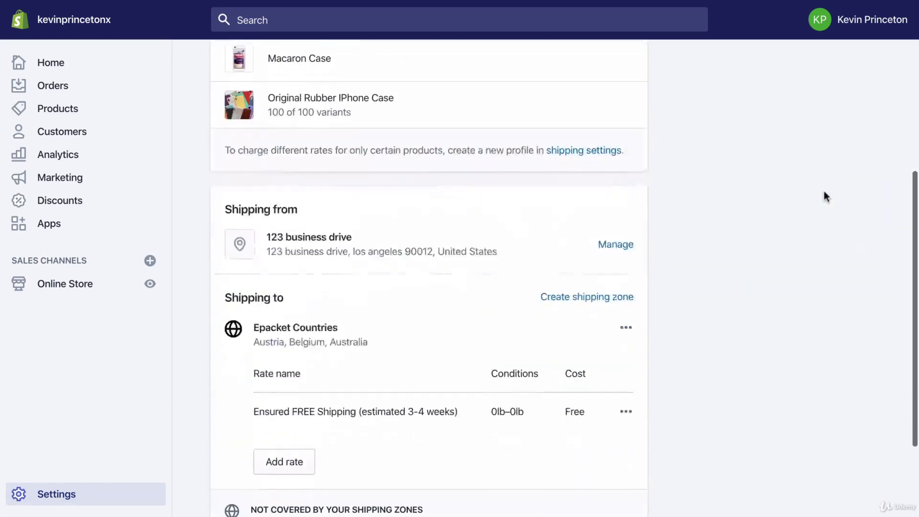
pyautogui.scroll(-3, 824, 196)
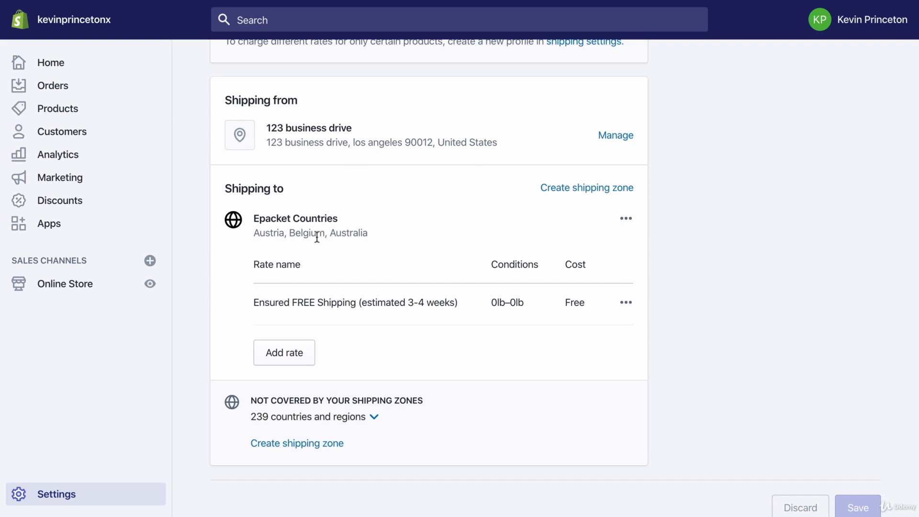
pyautogui.click(625, 221)
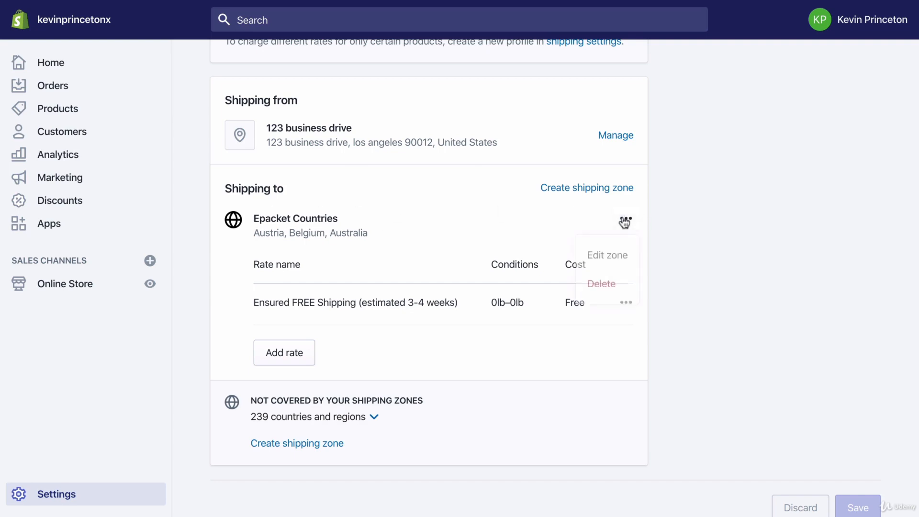
pyautogui.click(599, 255)
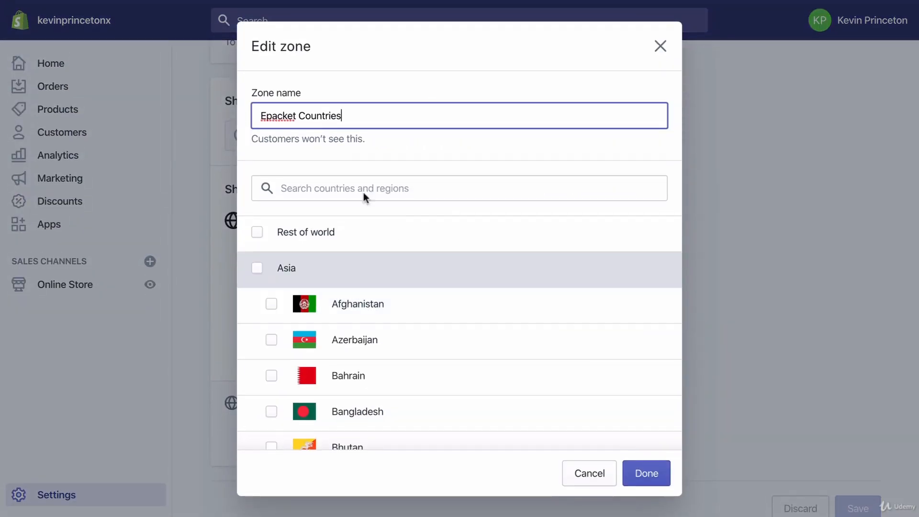
# Include the United States and Australia in the Epacket Countries zone and apply the zone changes.
pyautogui.click(328, 191)
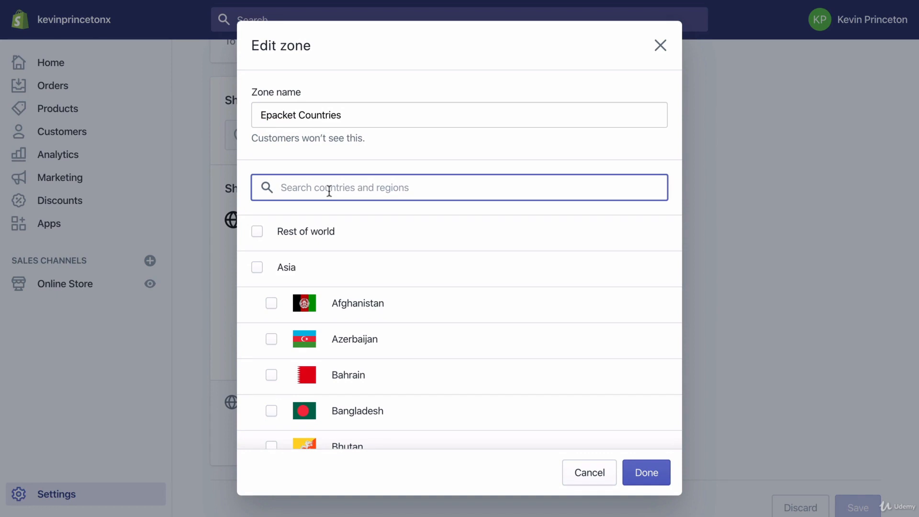
pyautogui.write('united states')
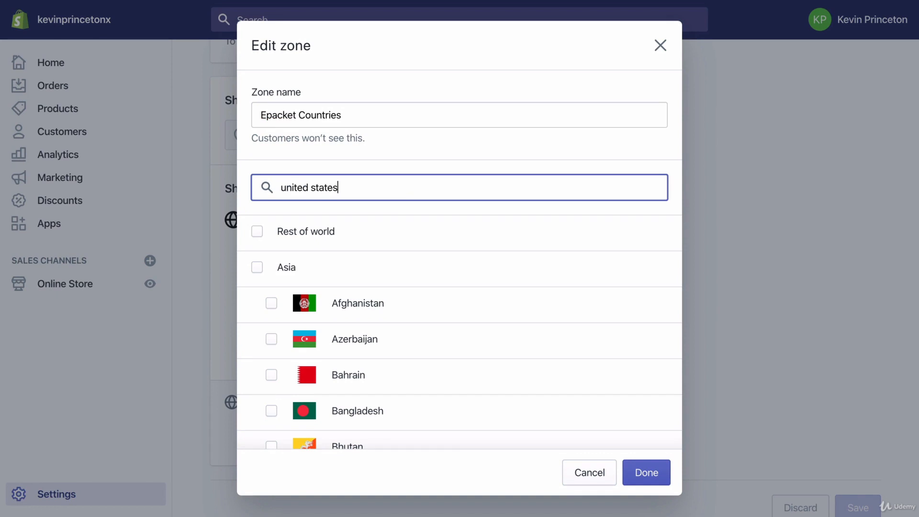
pyautogui.click(256, 233)
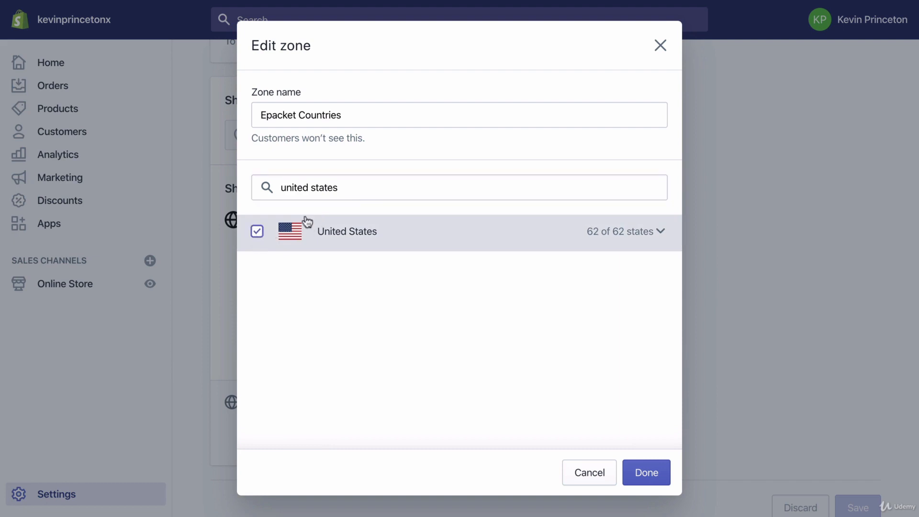
pyautogui.moveTo(350, 193); pyautogui.dragTo(225, 180)
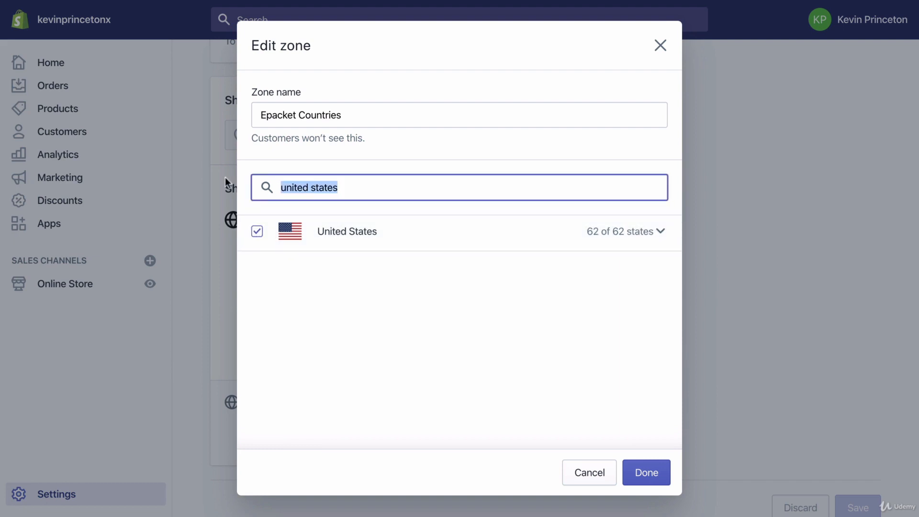
pyautogui.write('australia')
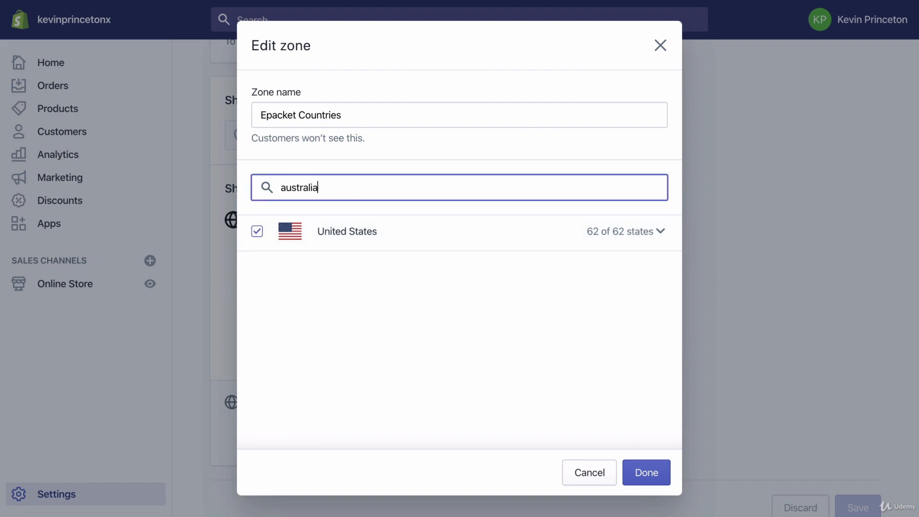
pyautogui.click(257, 232)
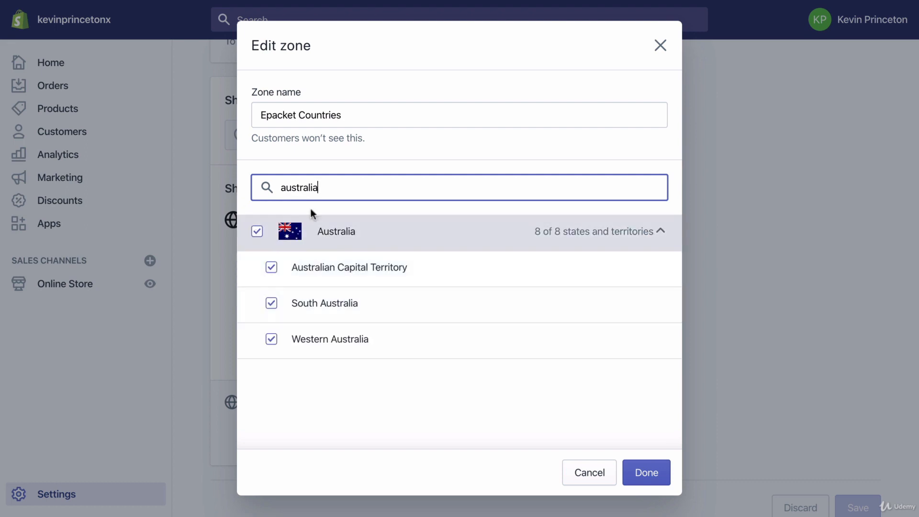
pyautogui.moveTo(331, 192); pyautogui.dragTo(215, 190)
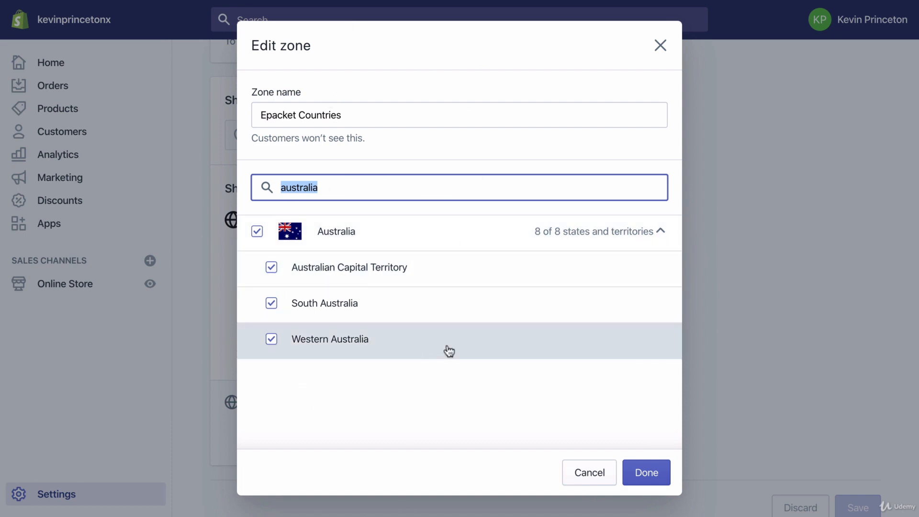
pyautogui.click(647, 474)
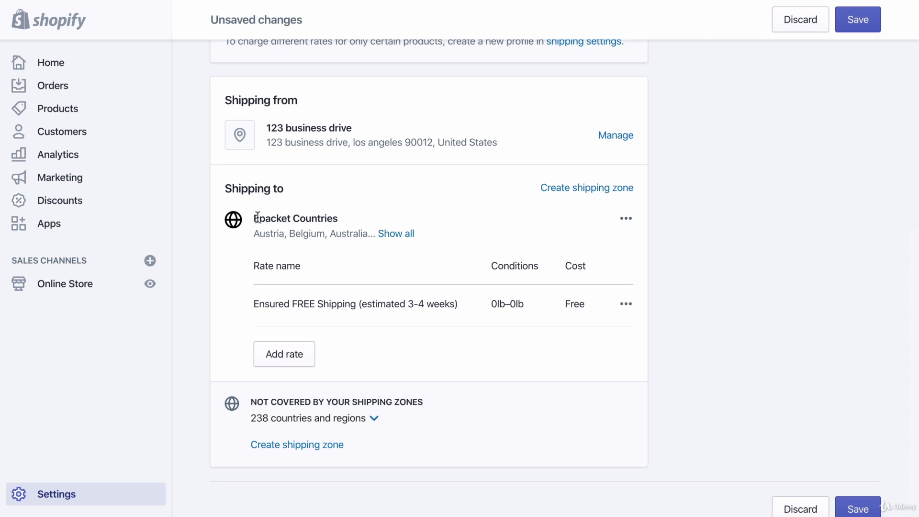
# Examine the Epacket Countries zone's options and name, and the name and weight condition of its shipping rate.
pyautogui.click(626, 221)
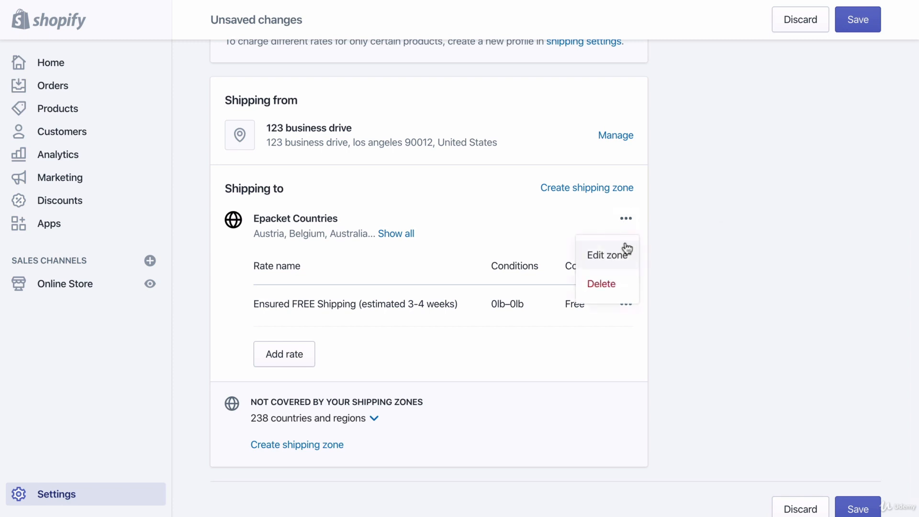
pyautogui.click(311, 219)
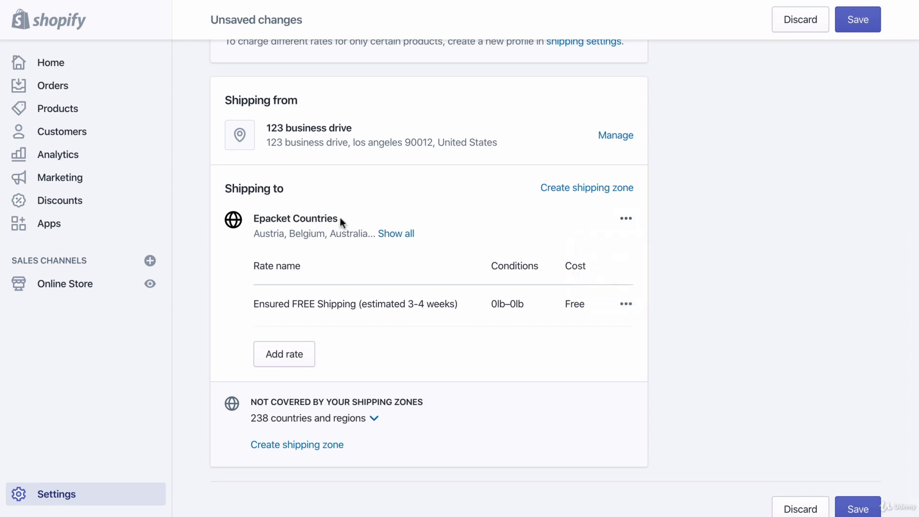
pyautogui.moveTo(339, 219); pyautogui.dragTo(250, 220)
pyautogui.click(255, 219)
pyautogui.scroll(-1, 370, 276)
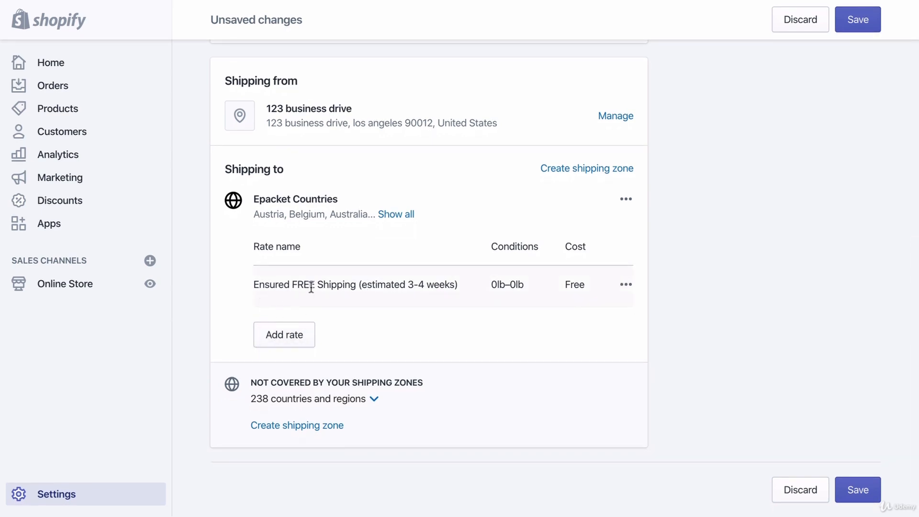
pyautogui.moveTo(251, 282); pyautogui.dragTo(459, 286)
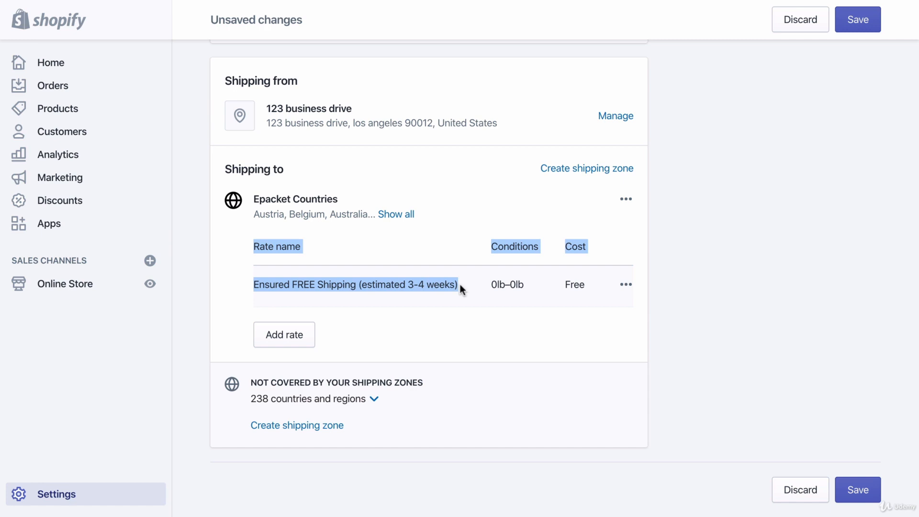
pyautogui.click(459, 284)
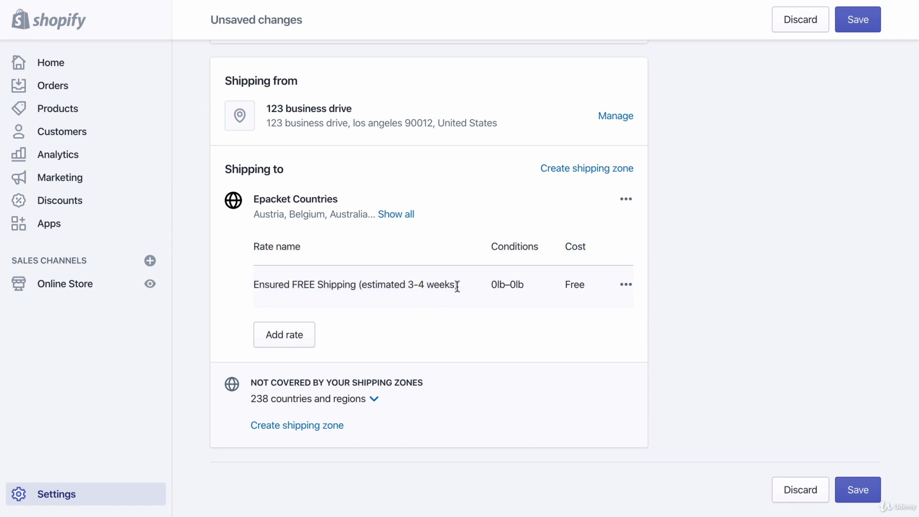
pyautogui.moveTo(449, 284); pyautogui.dragTo(251, 279)
pyautogui.click(251, 280)
pyautogui.moveTo(251, 280); pyautogui.dragTo(457, 284)
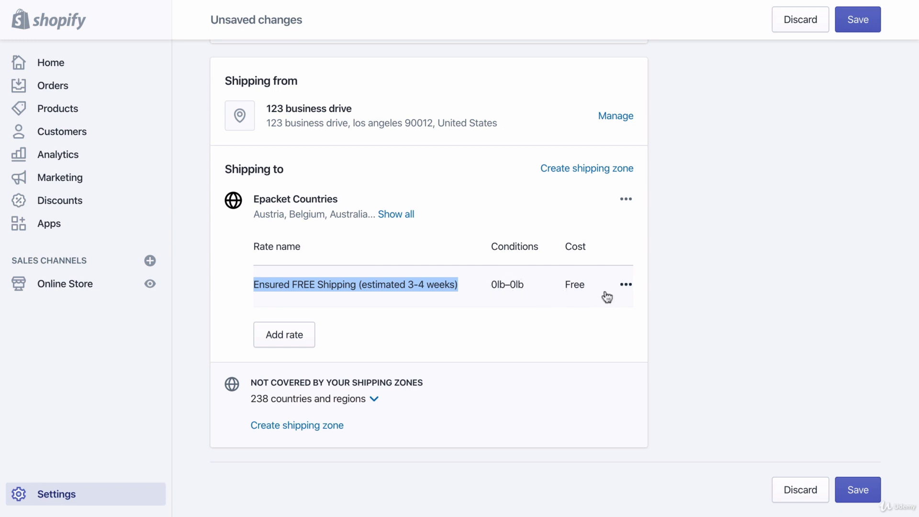
pyautogui.moveTo(524, 286); pyautogui.dragTo(487, 284)
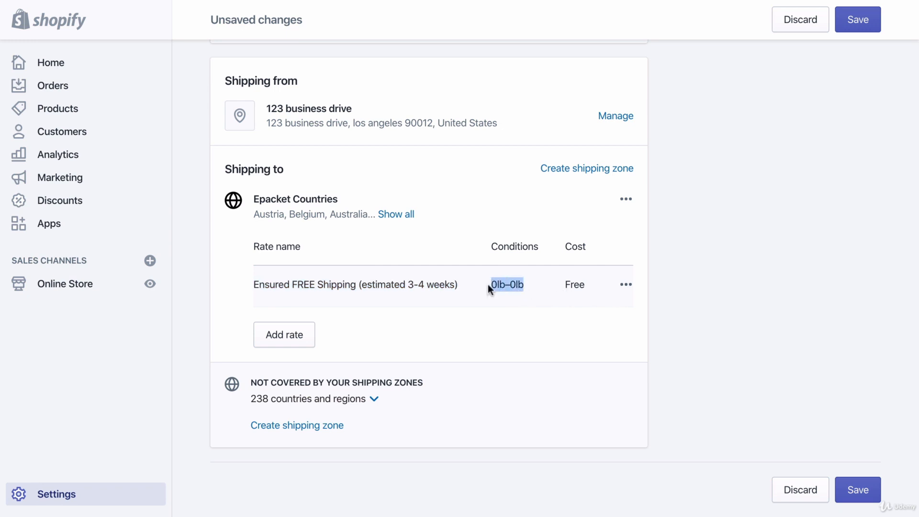
pyautogui.click(483, 285)
# Review the rate name and cost in the settings of the Ensured FREE Shipping rate, then close them.
pyautogui.click(626, 286)
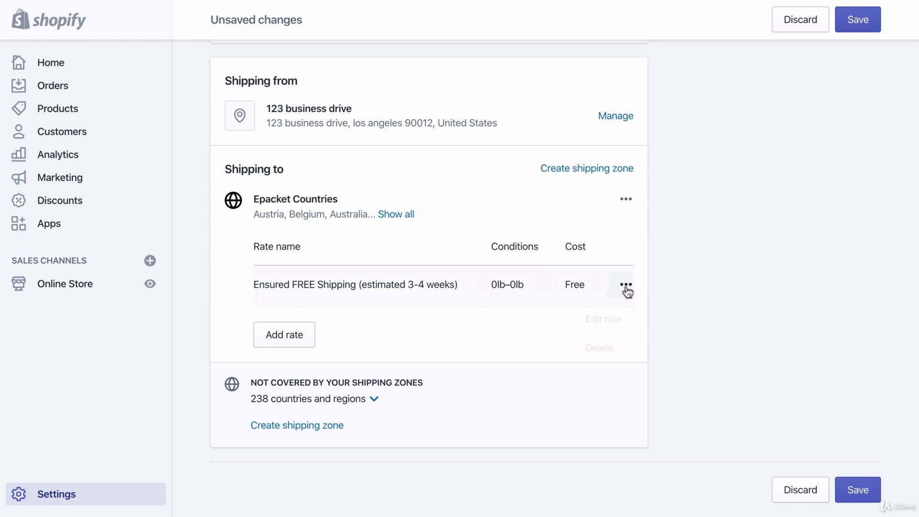
pyautogui.click(607, 319)
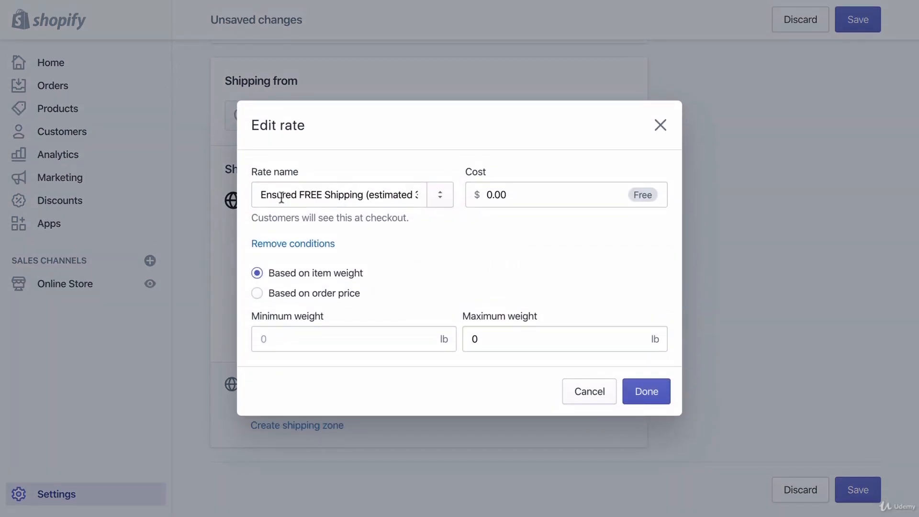
pyautogui.moveTo(367, 195); pyautogui.dragTo(423, 196)
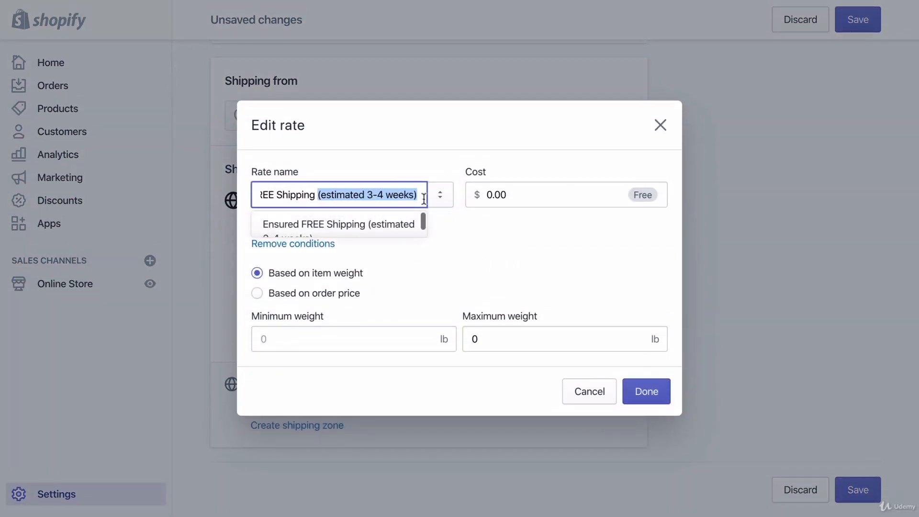
pyautogui.click(515, 241)
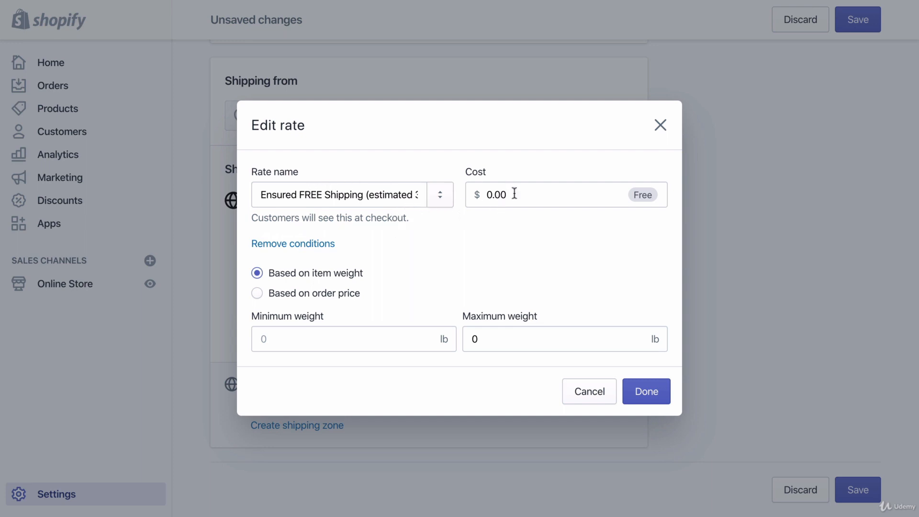
pyautogui.moveTo(512, 194); pyautogui.dragTo(481, 211)
pyautogui.click(489, 229)
pyautogui.click(647, 394)
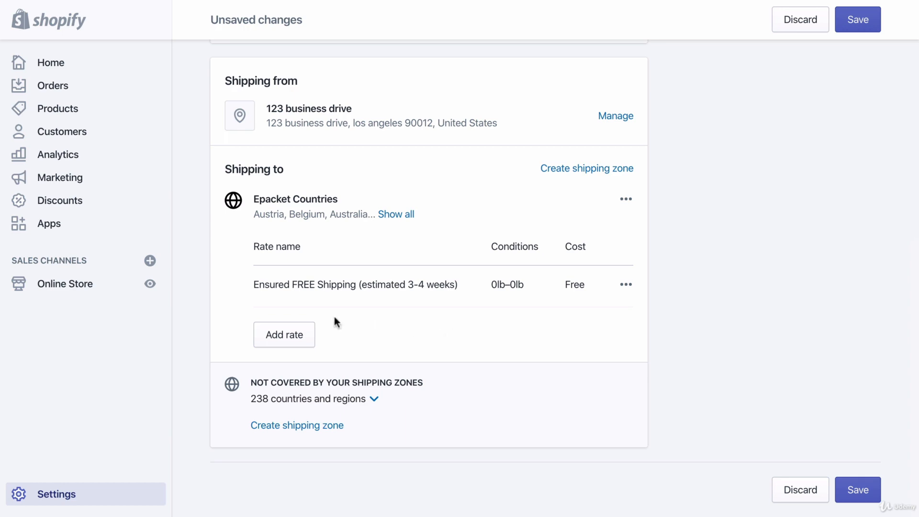
# Start a new rate for the Epacket Countries zone named "Ensured Shipping (est. 3-4 weeks): $9 per product".
pyautogui.click(276, 337)
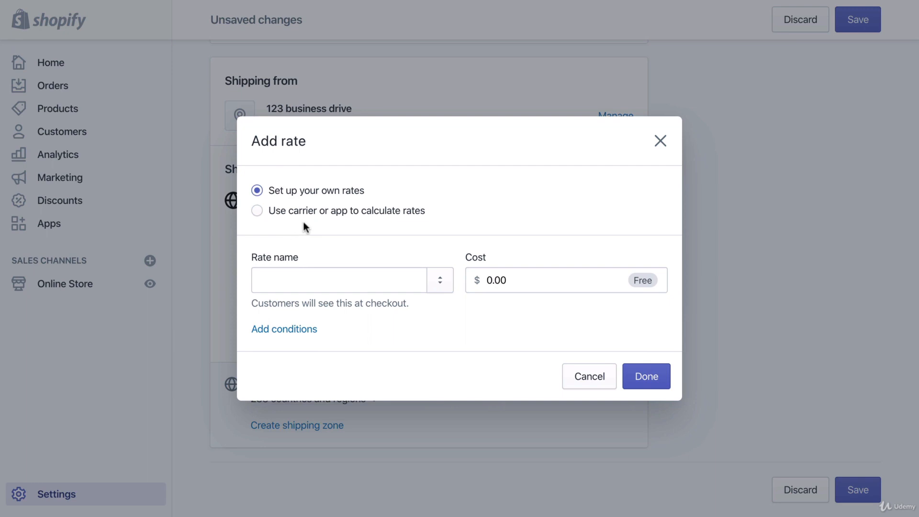
pyautogui.click(341, 285)
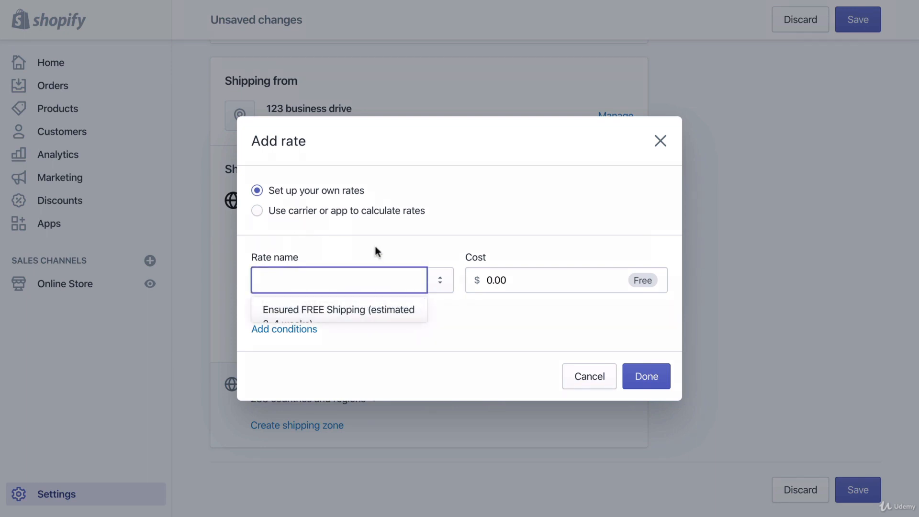
pyautogui.write('Ensured ')
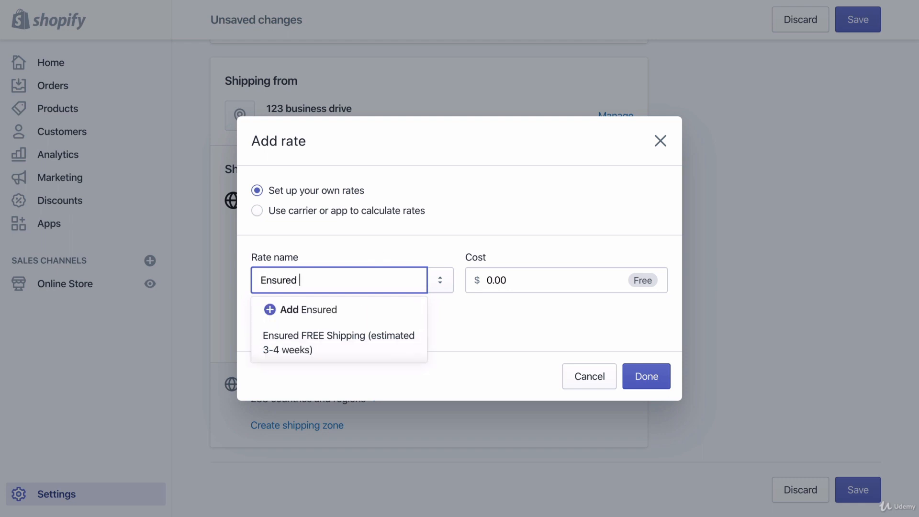
pyautogui.write('Shipping (est')
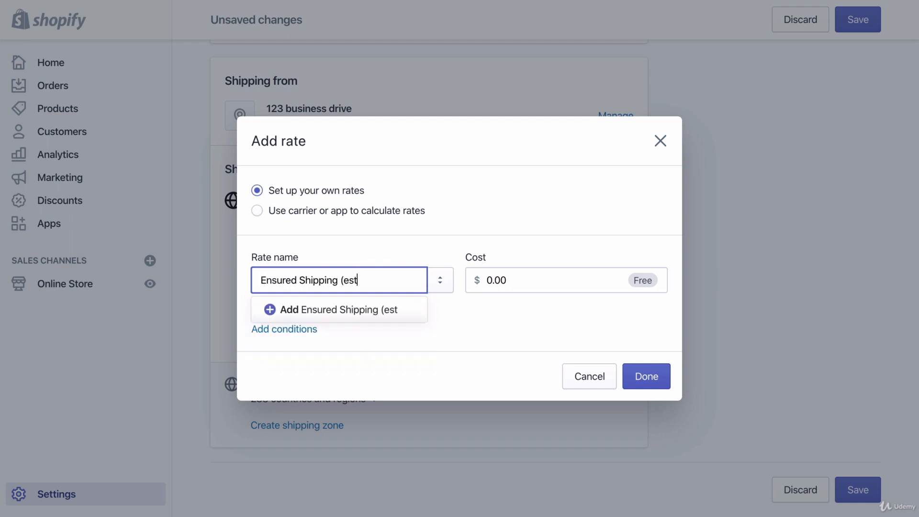
pyautogui.write('. 3-4 weeks): $9')
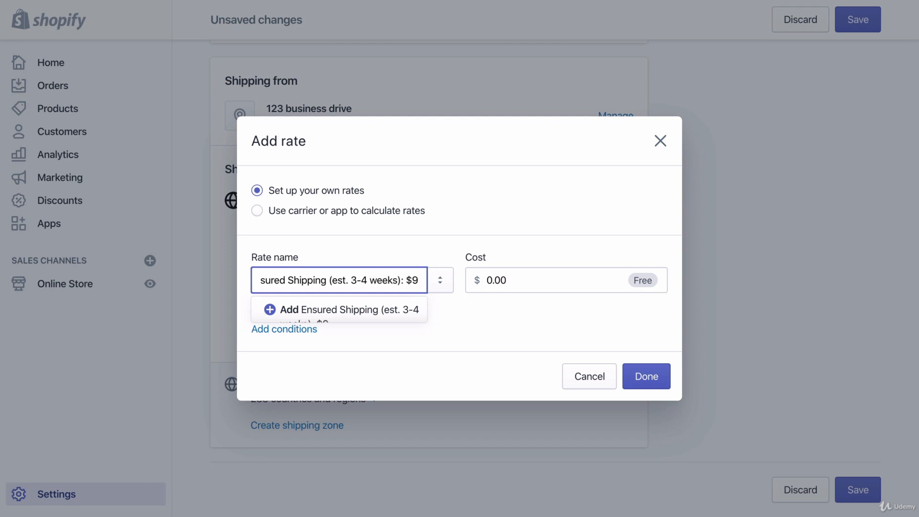
pyautogui.write(' per product')
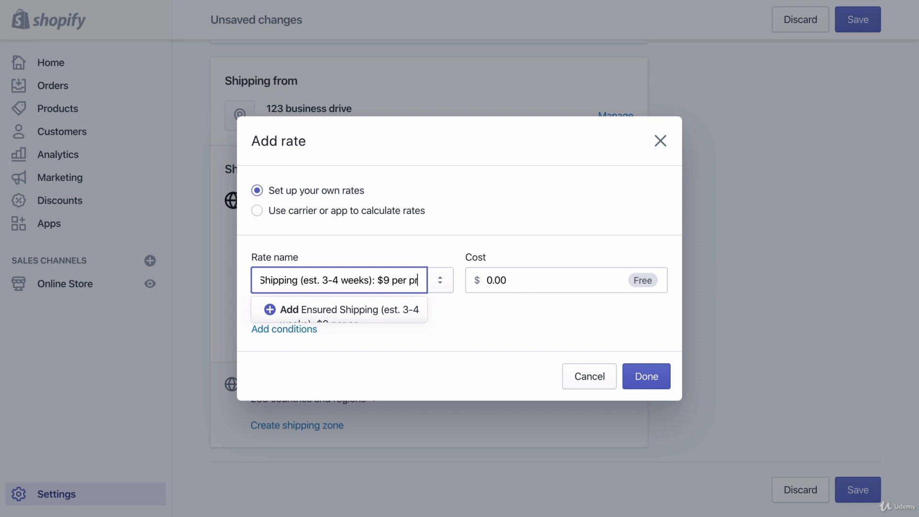
# Change the end of the new rate's name to "$9 per free product".
pyautogui.click(382, 280)
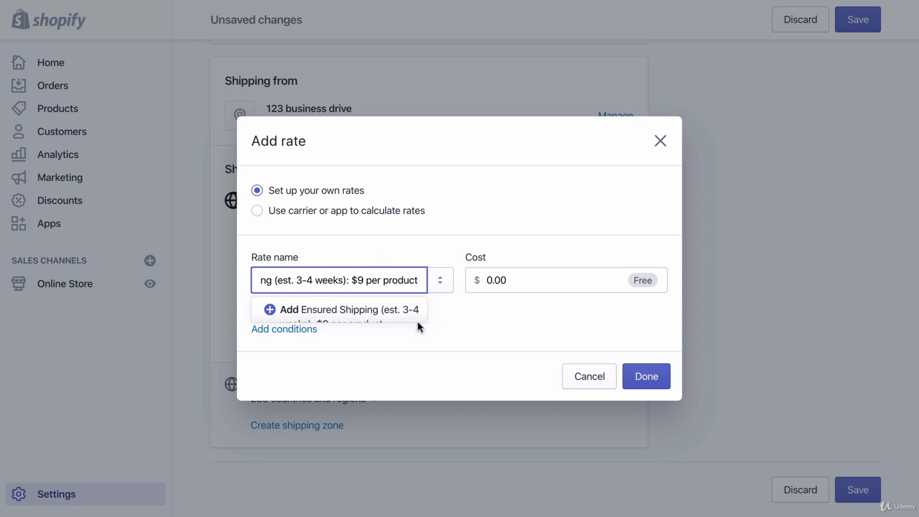
pyautogui.write('free')
pyautogui.press('BackSpace')
pyautogui.press('BackSpace')
pyautogui.press('BackSpace')
pyautogui.press('BackSpace')
pyautogui.press('BackSpace')
pyautogui.press('BackSpace')
pyautogui.press('BackSpace')
pyautogui.press('BackSpace')
pyautogui.write('motional')
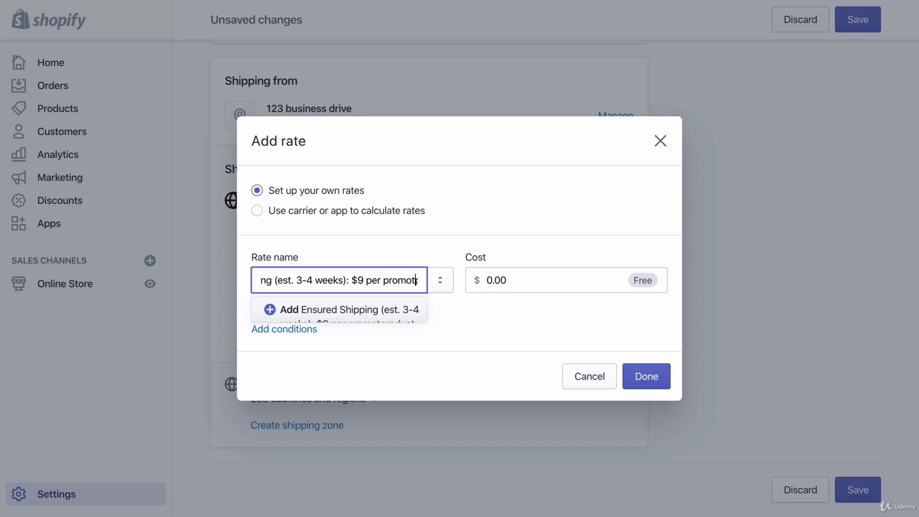
pyautogui.doubleClick(377, 280)
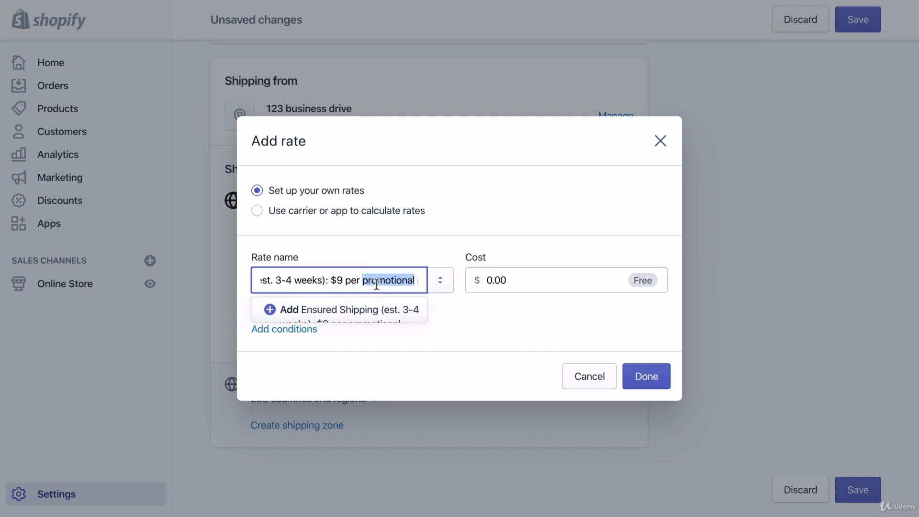
pyautogui.write('free product')
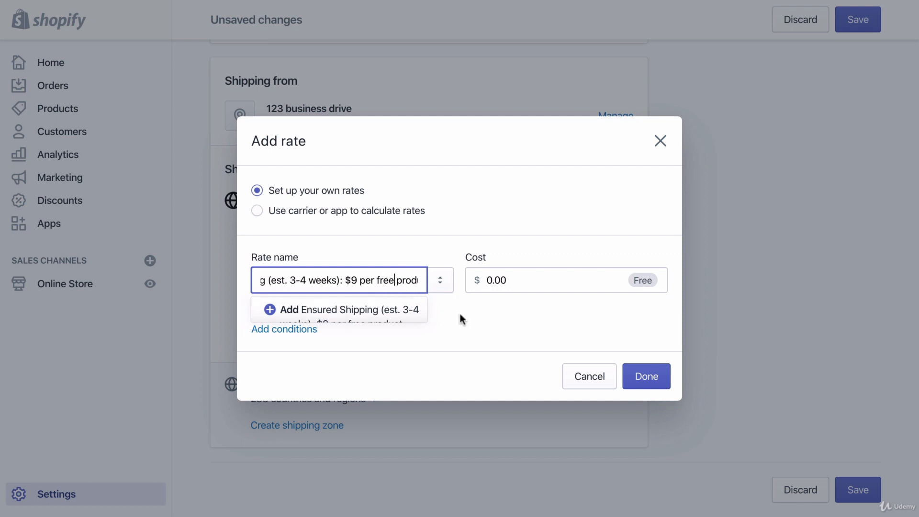
# Confirm the new rate's name and set its cost to $9.00.
pyautogui.click(463, 309)
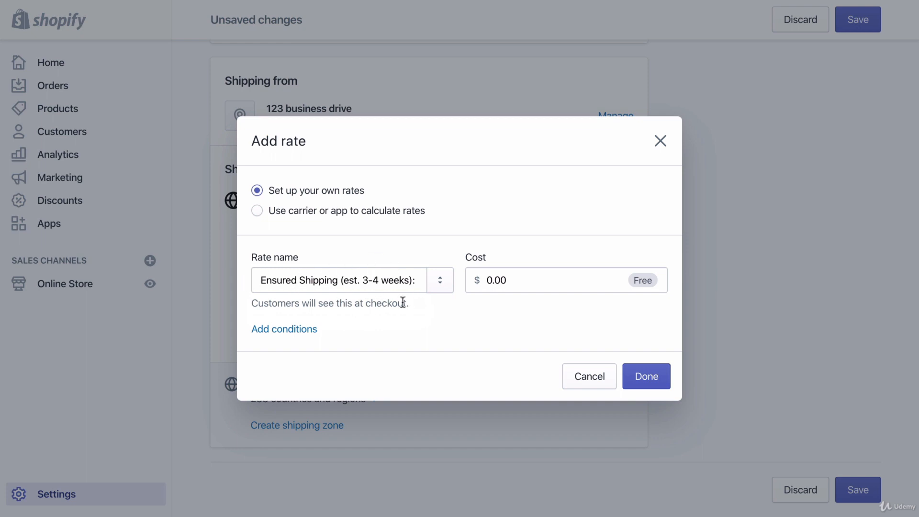
pyautogui.click(513, 286)
pyautogui.press('BackSpace')
pyautogui.press('BackSpace')
pyautogui.press('BackSpace')
pyautogui.press('BackSpace')
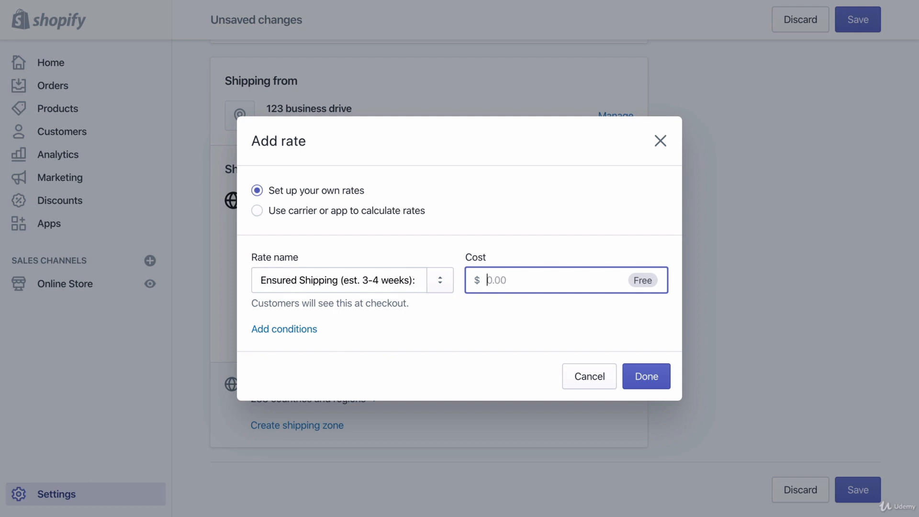
pyautogui.write('9.0')
pyautogui.press('BackSpace')
pyautogui.press('BackSpace')
pyautogui.write('9.00')
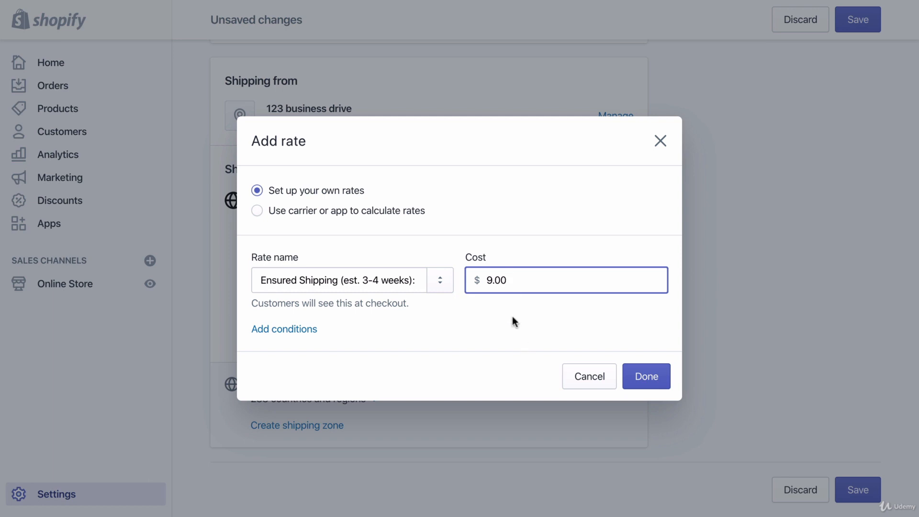
pyautogui.click(493, 280)
pyautogui.press('BackSpace')
pyautogui.write('8')
pyautogui.press('BackSpace')
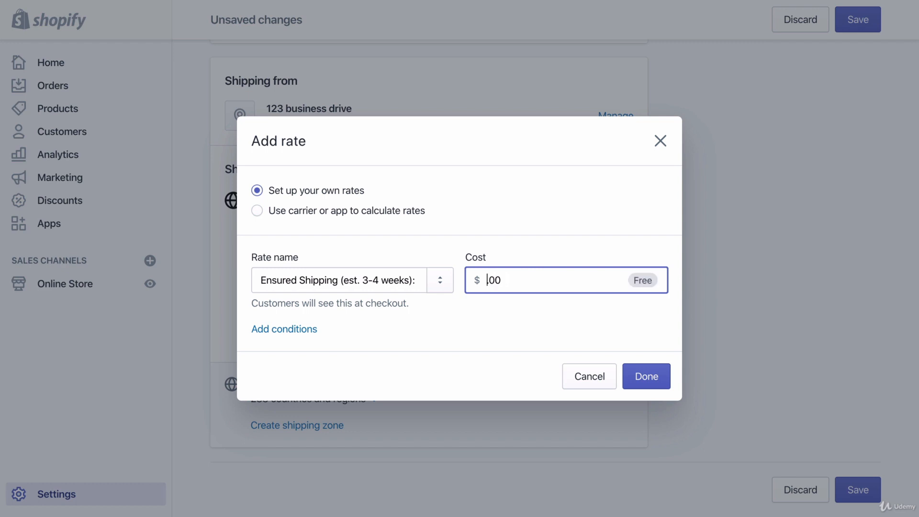
pyautogui.write('9')
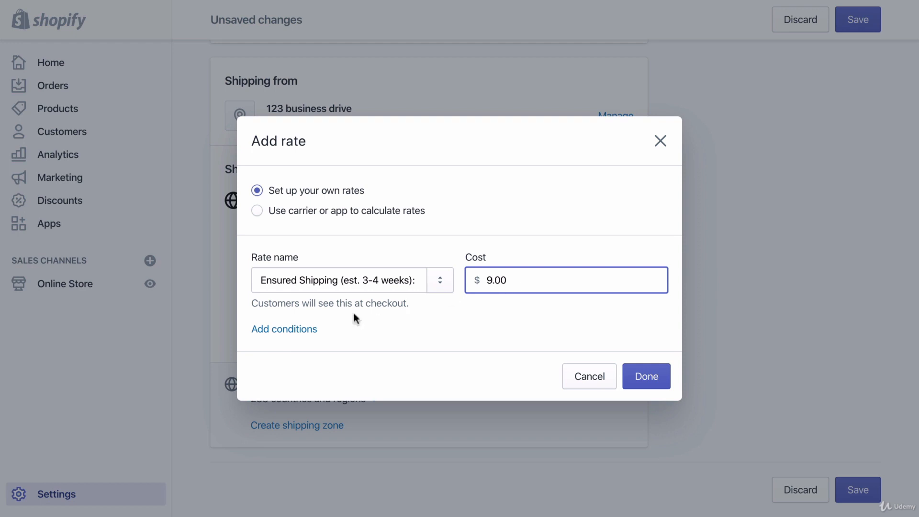
# Add an item-weight condition of 0.1 lb minimum and 1 lb maximum to the $9.00 rate, and finish adding it.
pyautogui.click(298, 329)
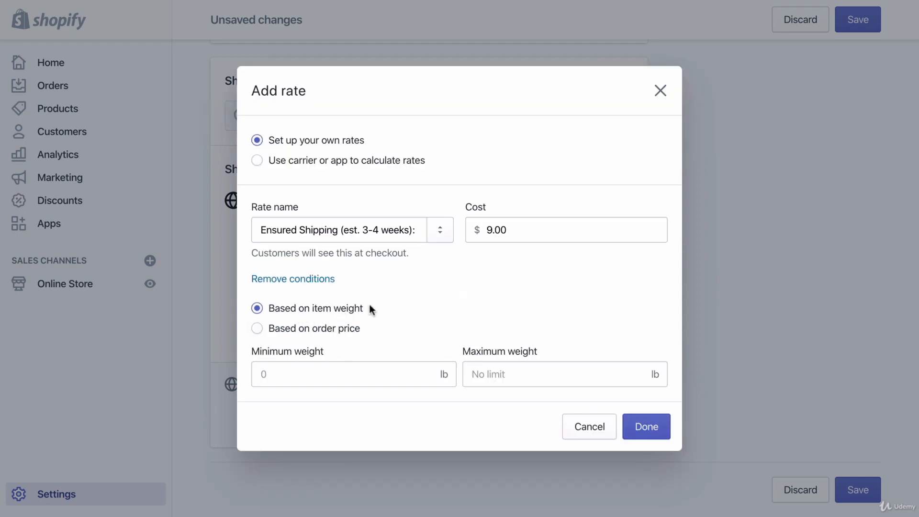
pyautogui.click(296, 376)
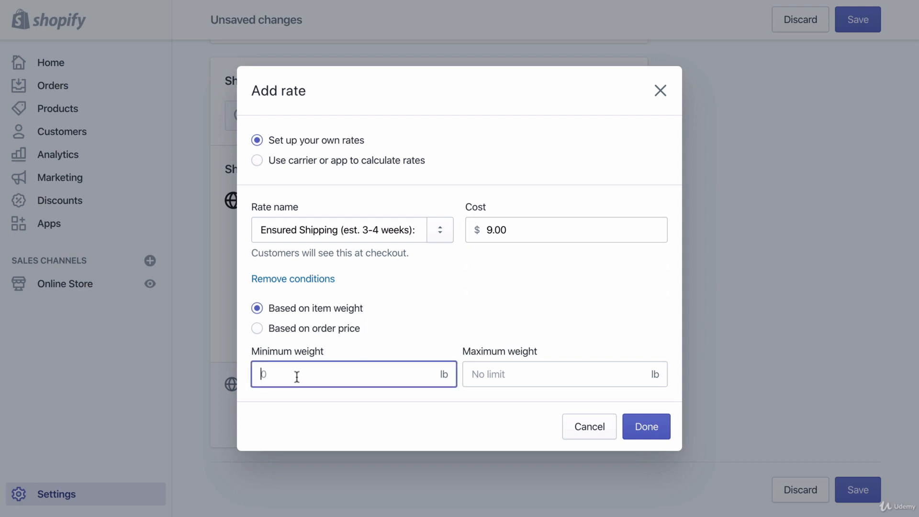
pyautogui.write('0.1')
pyautogui.click(500, 375)
pyautogui.write('1')
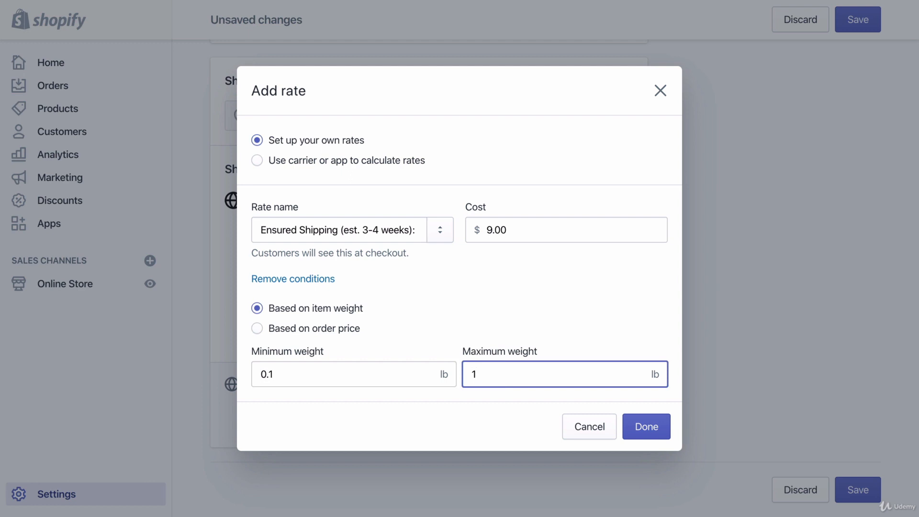
pyautogui.click(463, 299)
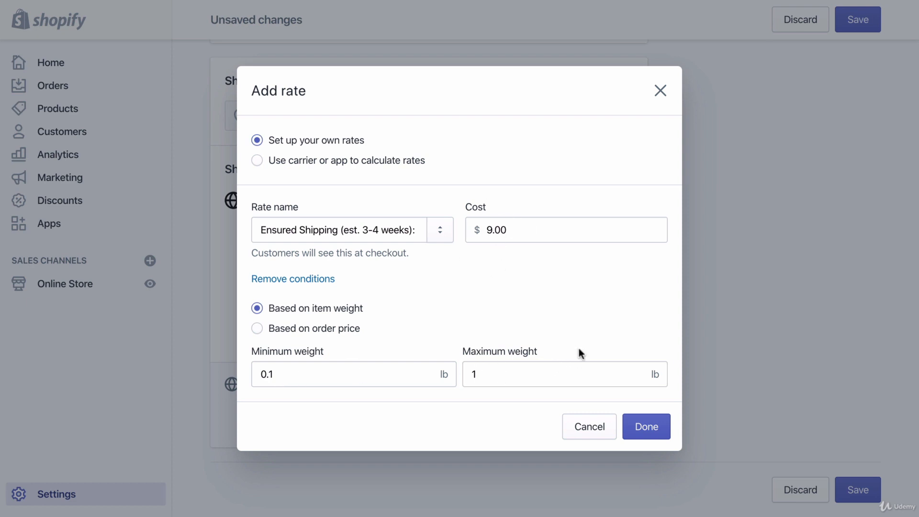
pyautogui.click(647, 428)
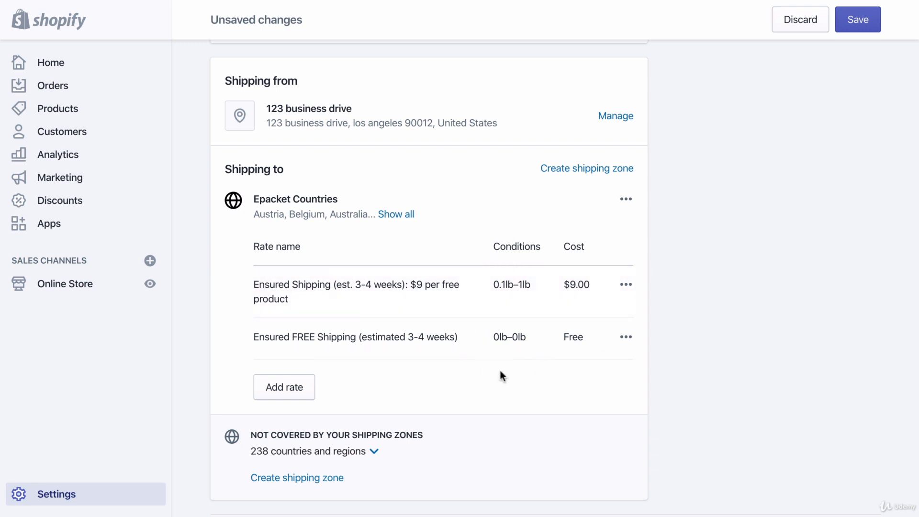
# Start another Epacket Countries rate, reusing the name "Ensured Shipping (est. 3-4 weeks): $9 per free product", with a cost of $18.00.
pyautogui.click(284, 389)
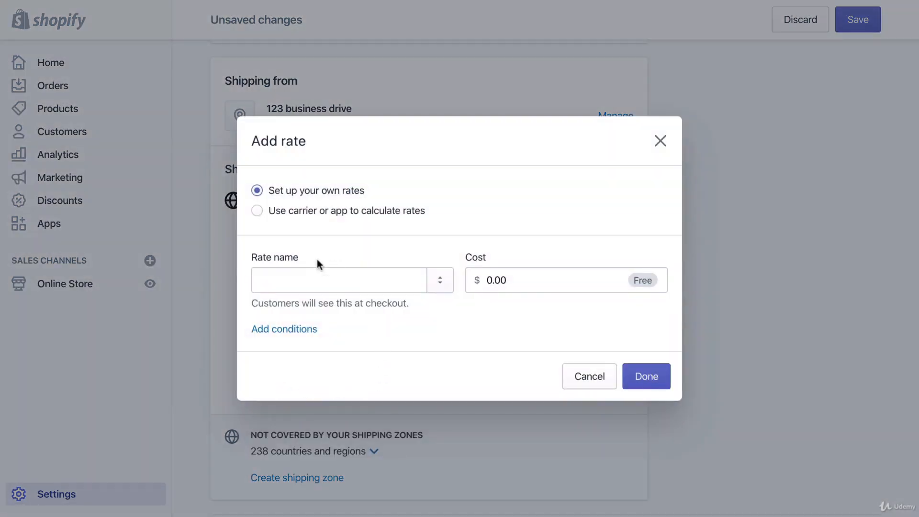
pyautogui.click(297, 275)
pyautogui.scroll(-1, 348, 322)
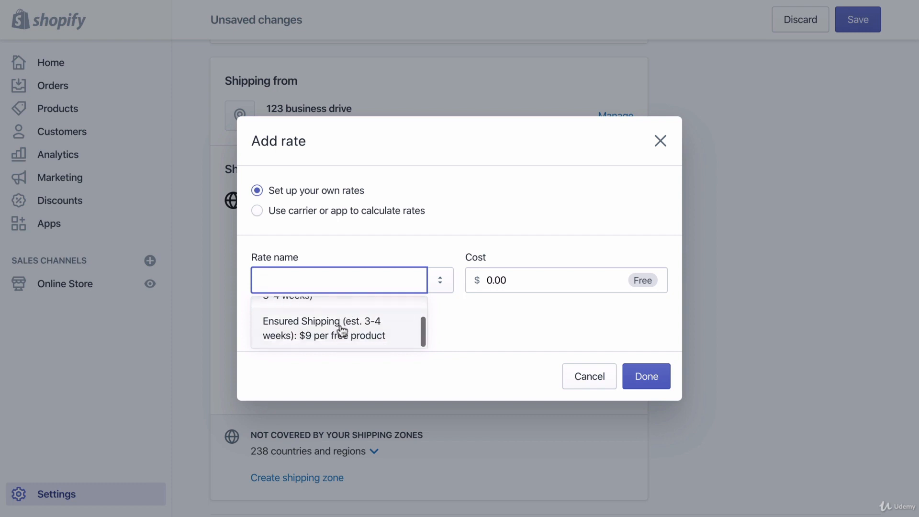
pyautogui.click(316, 335)
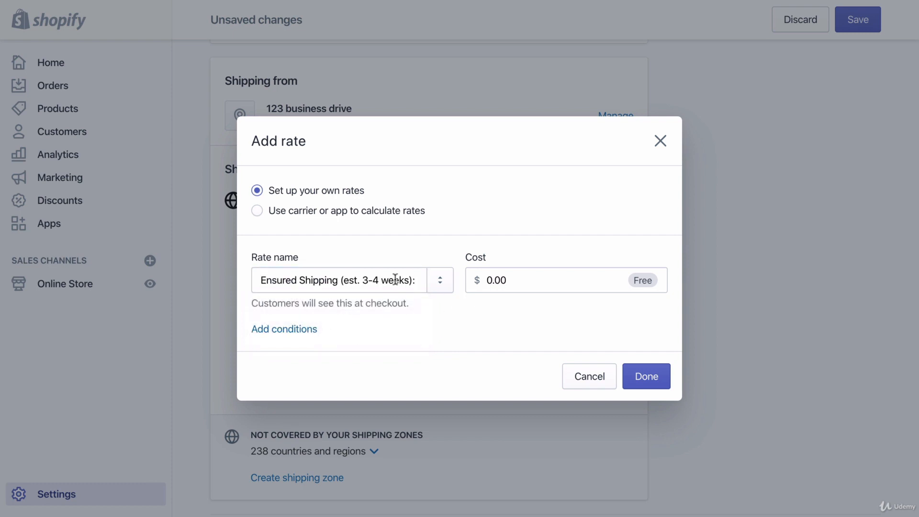
pyautogui.moveTo(395, 279); pyautogui.dragTo(442, 290)
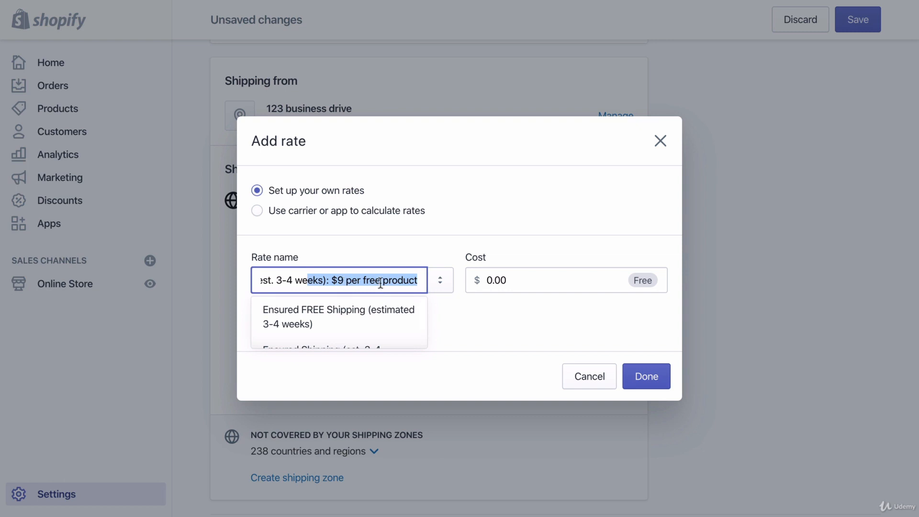
pyautogui.click(460, 308)
pyautogui.click(494, 280)
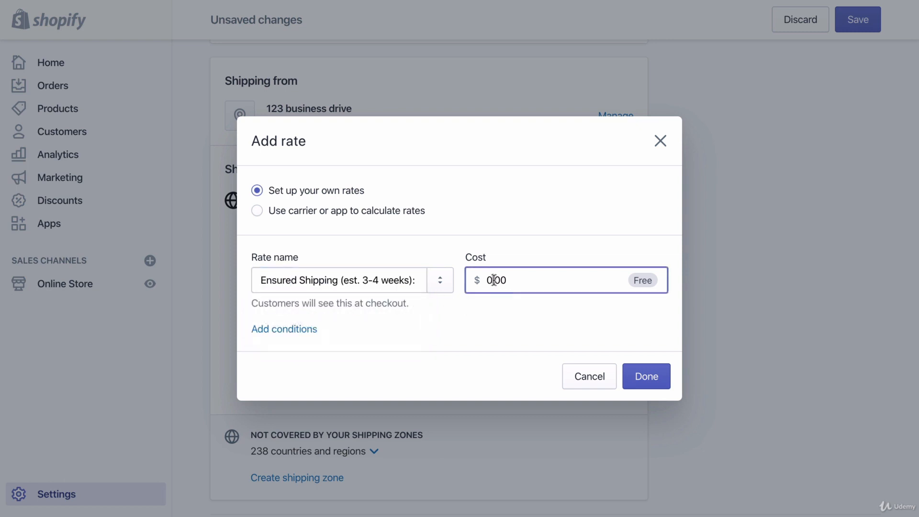
pyautogui.press('BackSpace')
pyautogui.write('18')
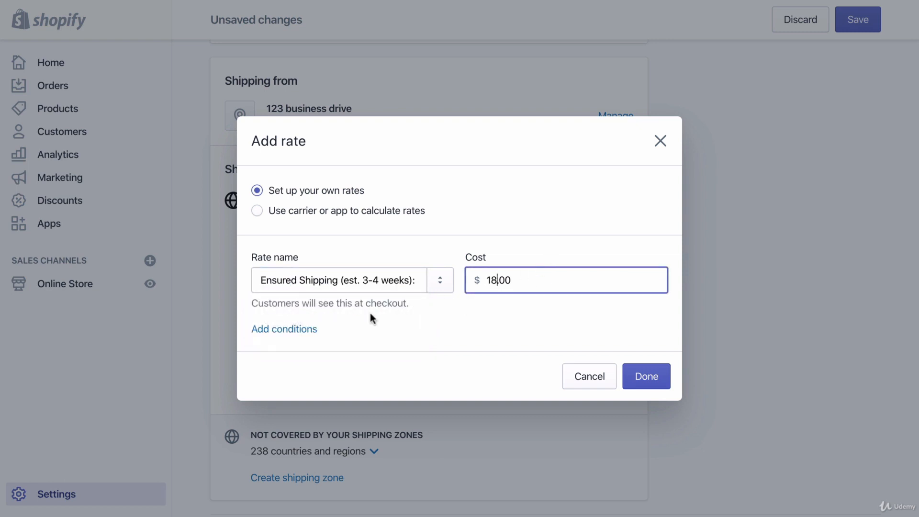
# Limit the $18.00 rate to item weights from 1.1 lb to 2 lb and finish adding it.
pyautogui.click(307, 329)
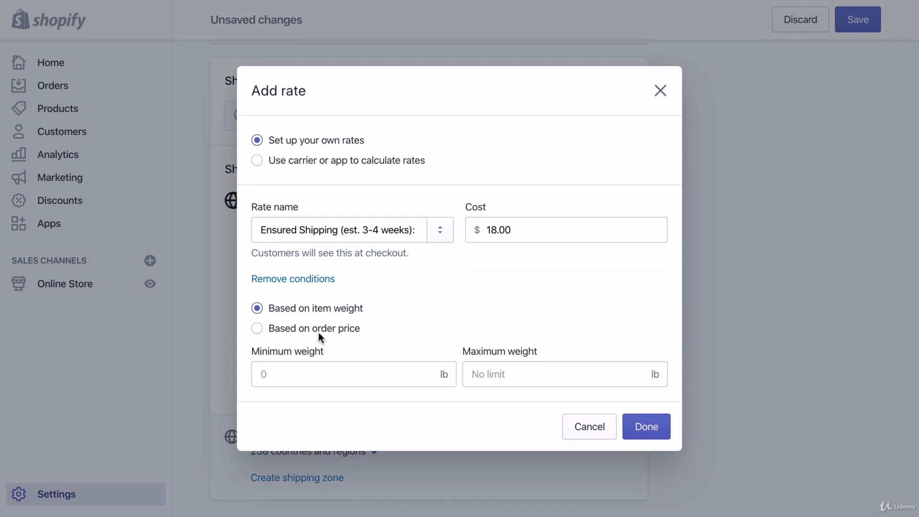
pyautogui.click(308, 379)
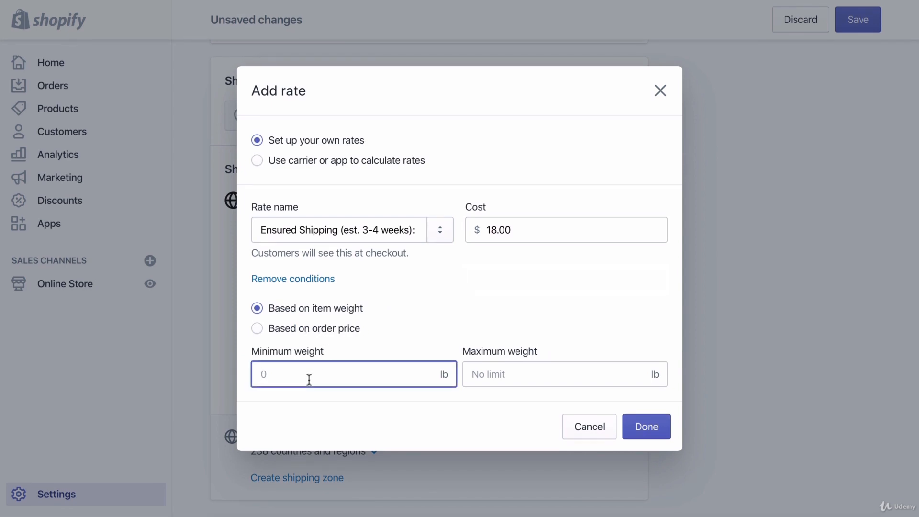
pyautogui.write('1.1')
pyautogui.press('BackSpace')
pyautogui.press('BackSpace')
pyautogui.press('BackSpace')
pyautogui.write('1.1')
pyautogui.click(492, 375)
pyautogui.write('2')
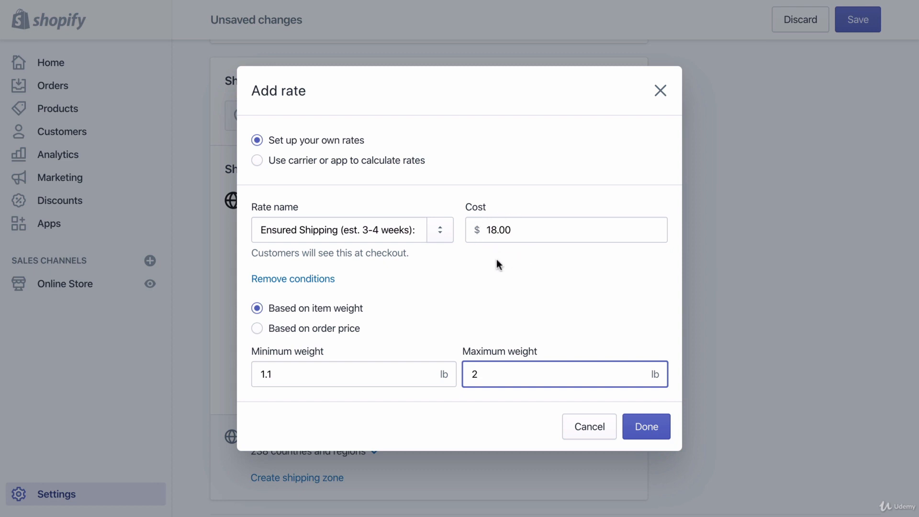
pyautogui.click(646, 426)
# Start a further Epacket Countries rate with the same "$9 per free product" Ensured Shipping name and a cost of $27.00.
pyautogui.scroll(-1, 675, 402)
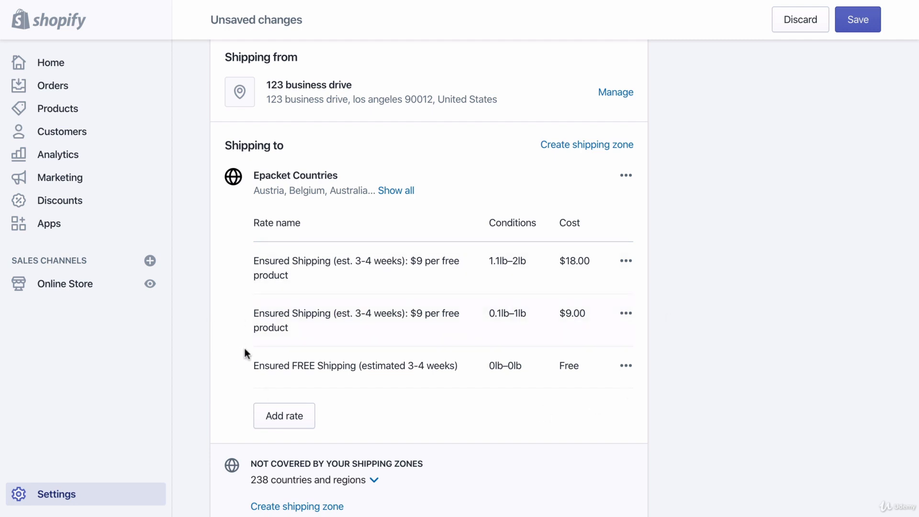
pyautogui.click(282, 416)
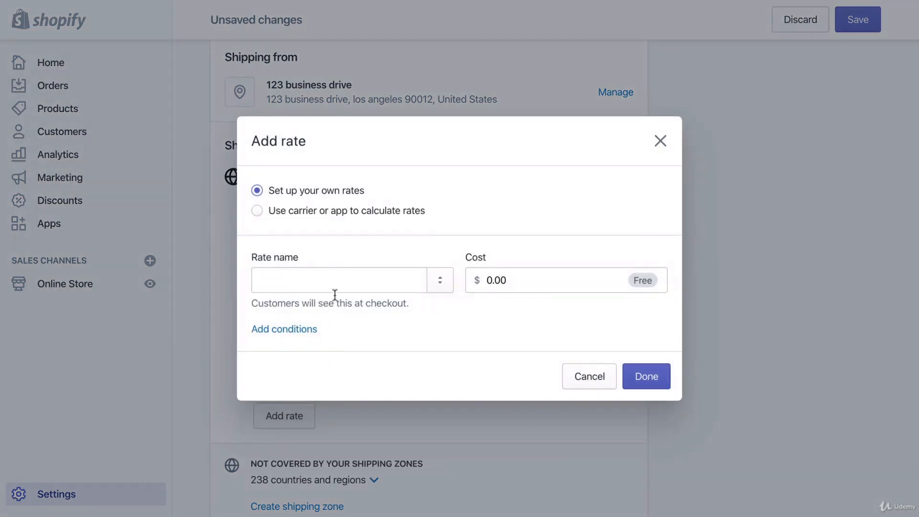
pyautogui.click(338, 281)
pyautogui.scroll(-1, 361, 340)
pyautogui.click(361, 341)
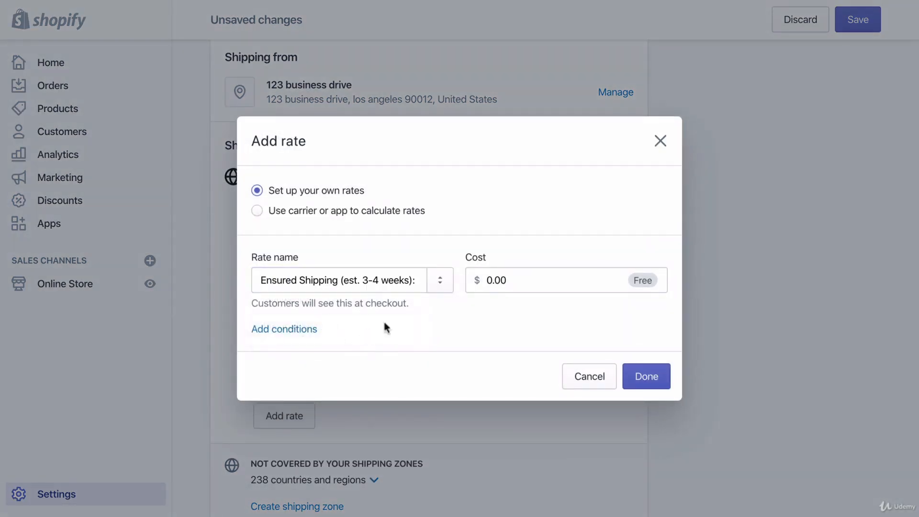
pyautogui.click(490, 279)
pyautogui.press('BackSpace')
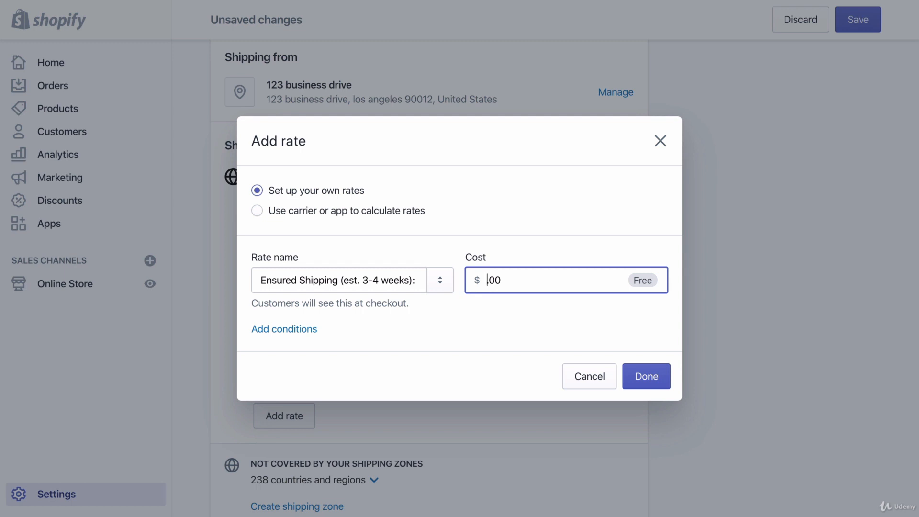
pyautogui.write('27')
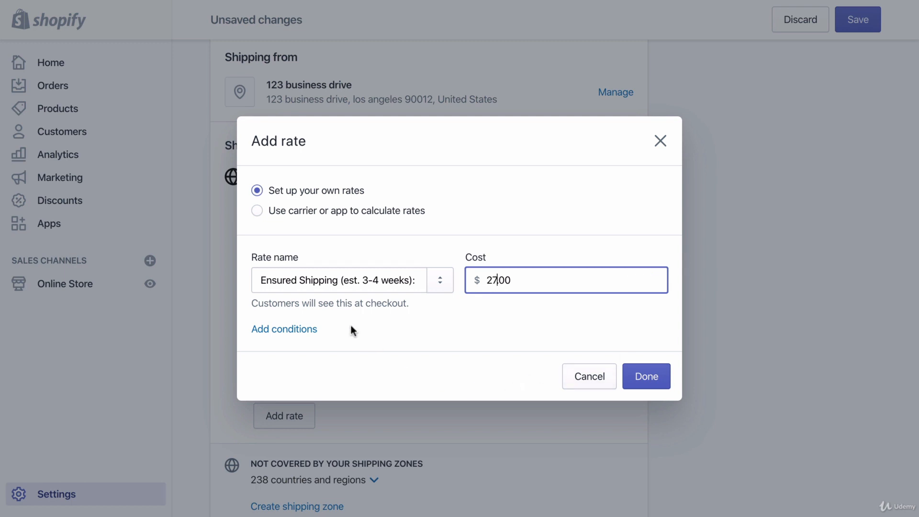
# Limit the $27.00 rate to item weights from 2.1 lb to 3 lb and finish adding it.
pyautogui.click(295, 332)
pyautogui.click(278, 371)
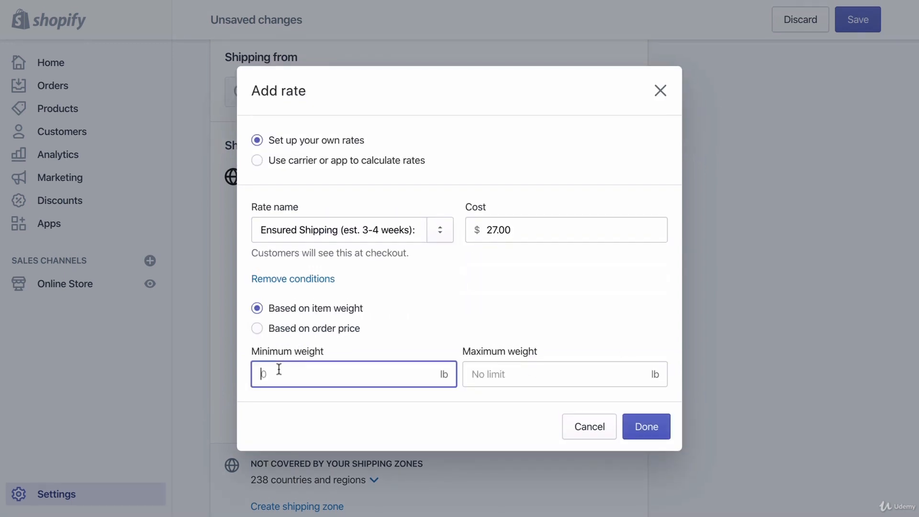
pyautogui.write('2.1')
pyautogui.click(501, 375)
pyautogui.write('3')
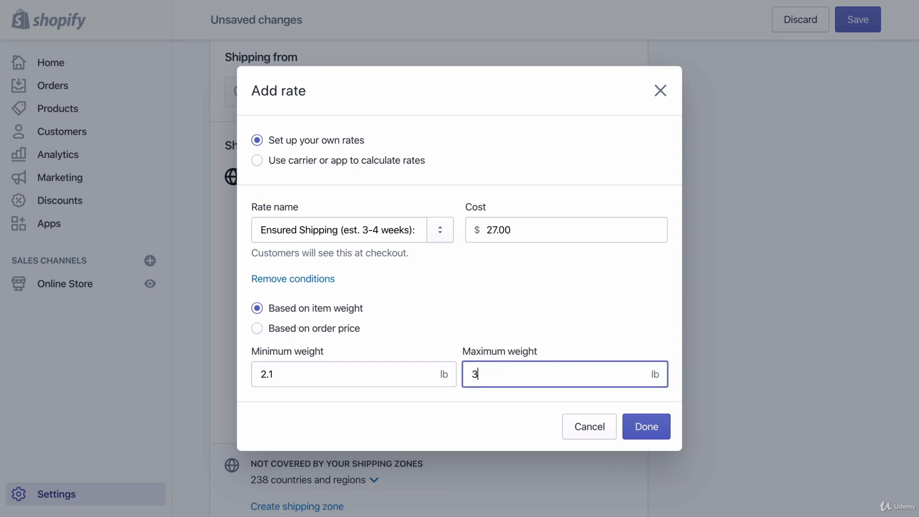
pyautogui.click(657, 425)
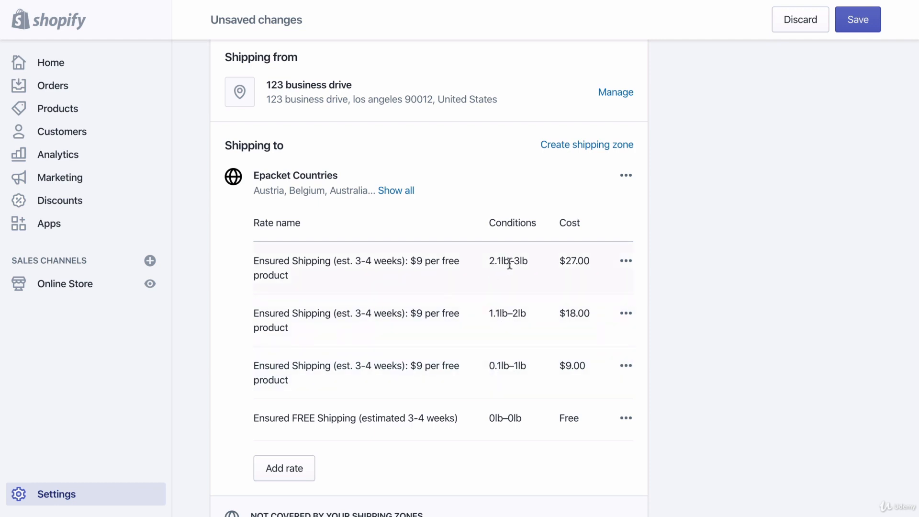
# Start a new Epacket Countries rate with the existing "$9 per free product" Ensured Shipping name and a cost of $90.00.
pyautogui.click(282, 467)
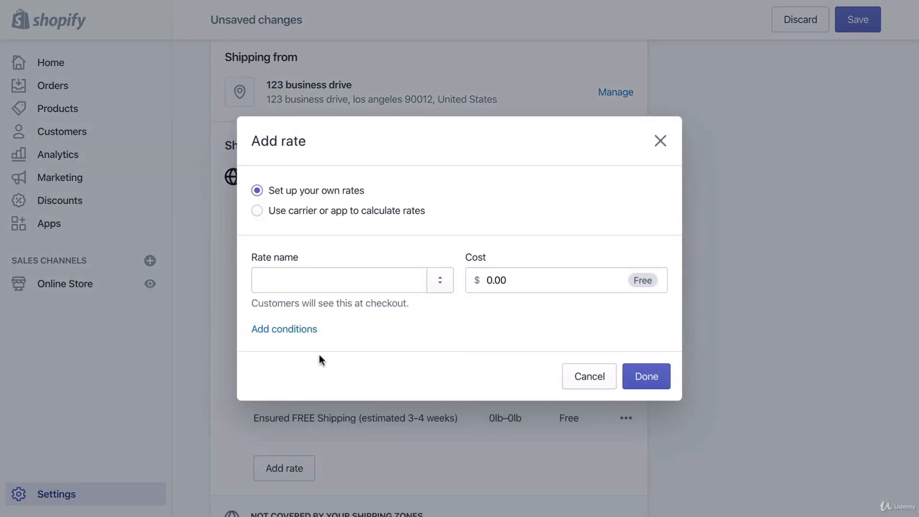
pyautogui.click(381, 281)
pyautogui.scroll(-2, 372, 325)
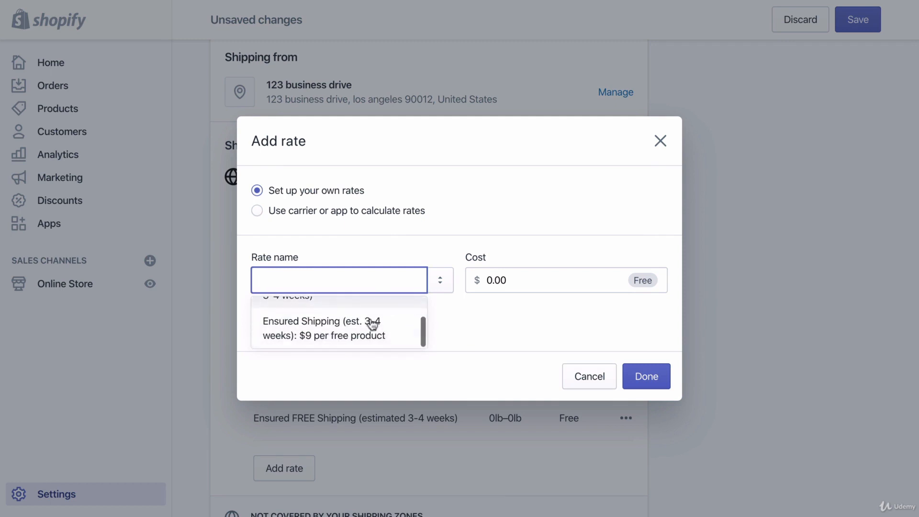
pyautogui.click(361, 338)
pyautogui.click(499, 286)
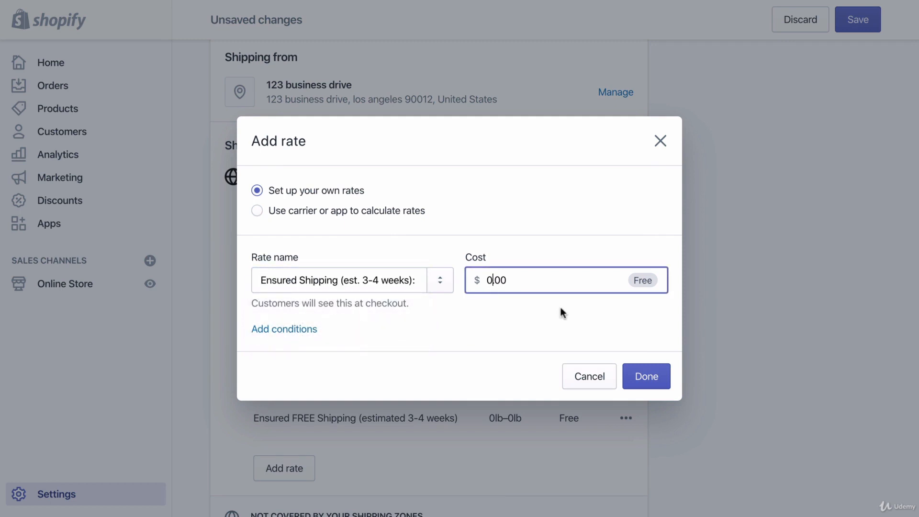
pyautogui.press('BackSpace')
pyautogui.write('90')
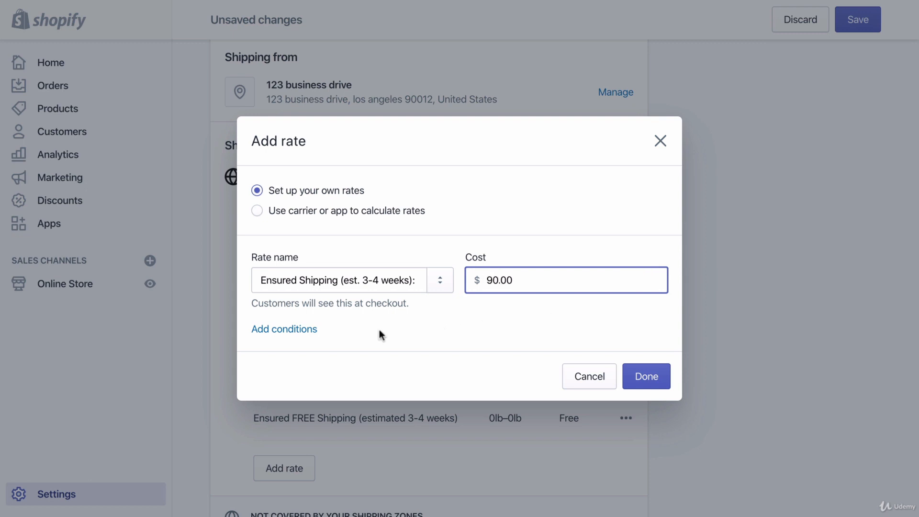
# Limit the $90.00 rate to item weights from 9.1 lb to 10 lb and finish adding it.
pyautogui.click(300, 330)
pyautogui.click(324, 372)
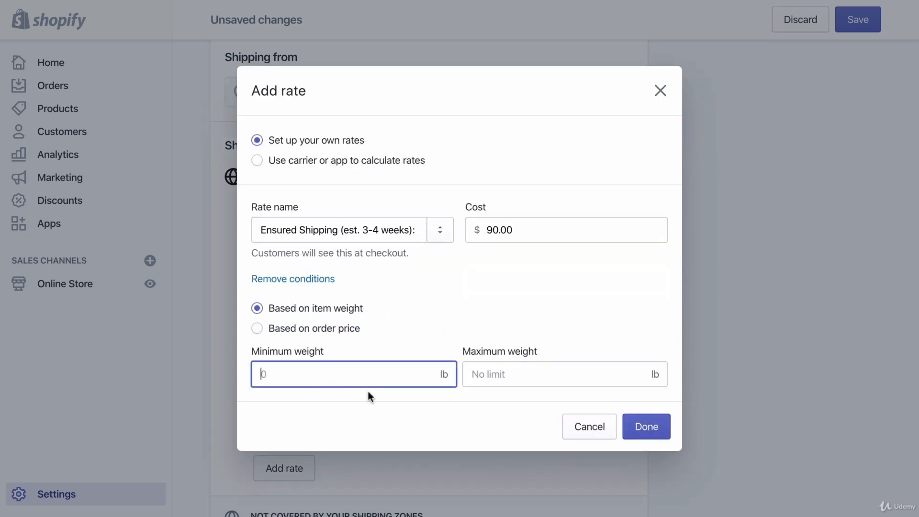
pyautogui.write('9.1')
pyautogui.press('Tab')
pyautogui.write('10')
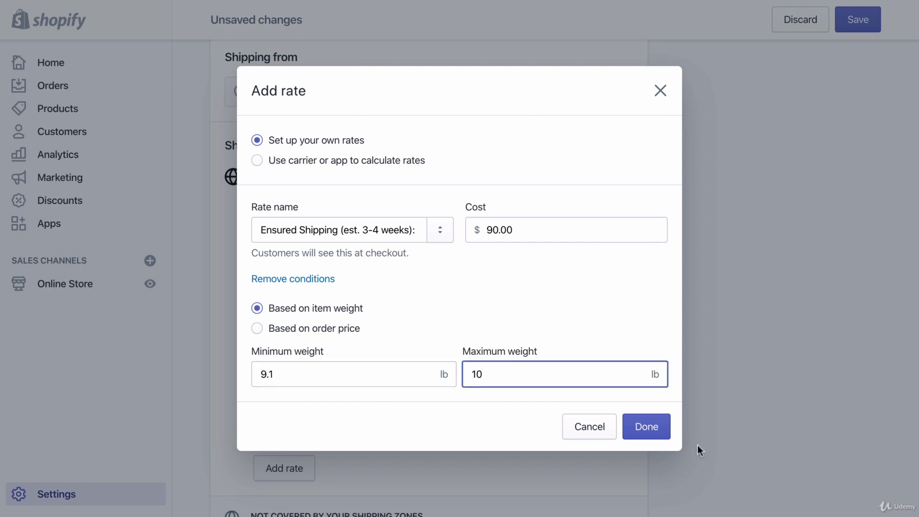
pyautogui.click(647, 425)
# Start a new Epacket Countries rate with the existing "$9 per free product" Ensured Shipping name and a cost of $10,000.00.
pyautogui.scroll(-2, 638, 414)
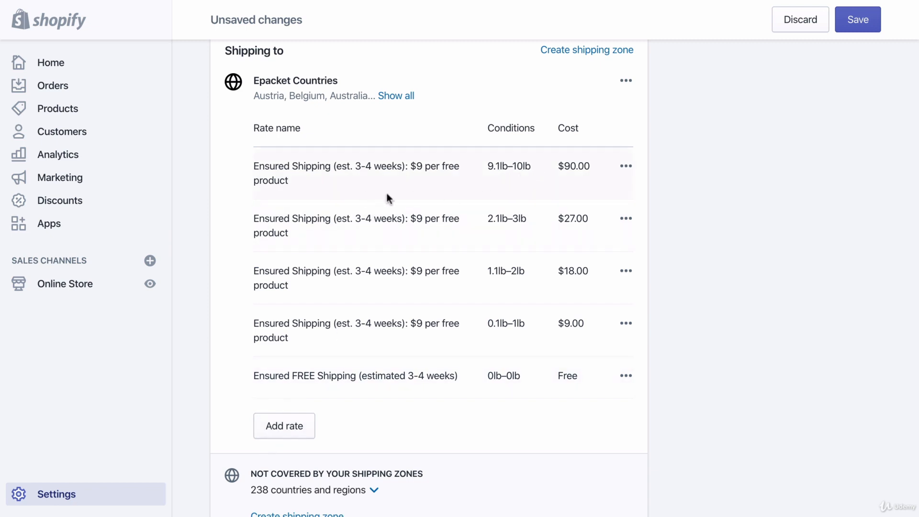
pyautogui.click(276, 431)
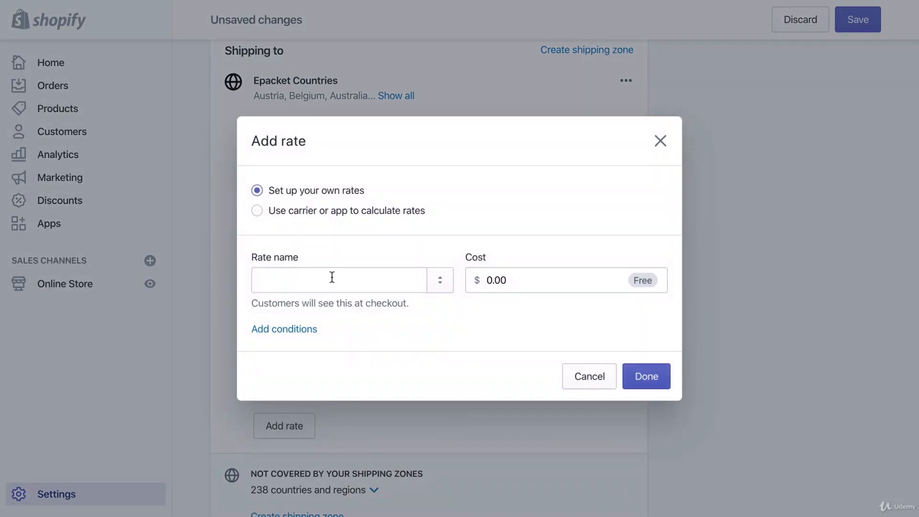
pyautogui.click(291, 277)
pyautogui.scroll(-2, 342, 343)
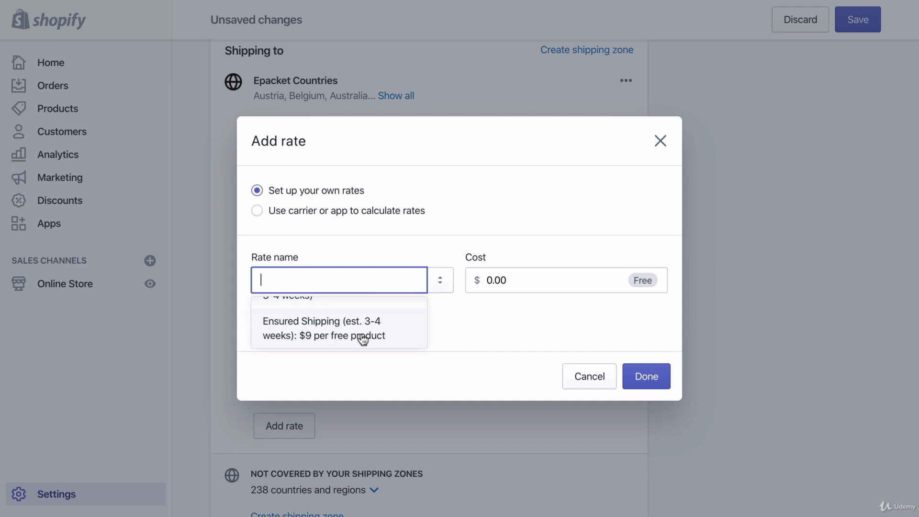
pyautogui.click(362, 338)
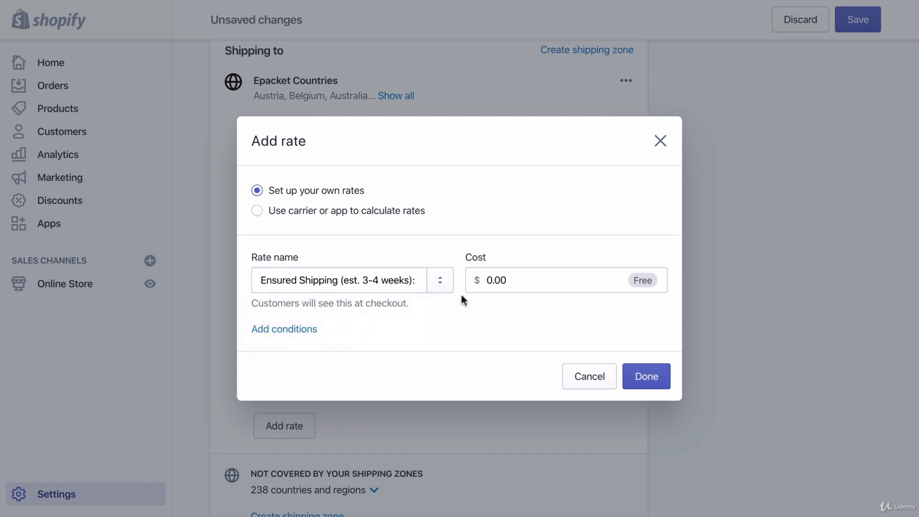
pyautogui.click(493, 280)
pyautogui.press('BackSpace')
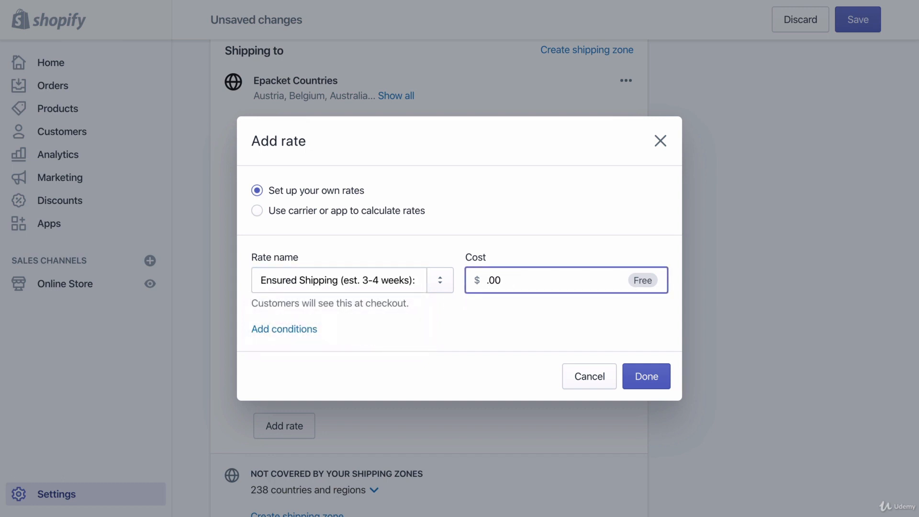
pyautogui.write('10')
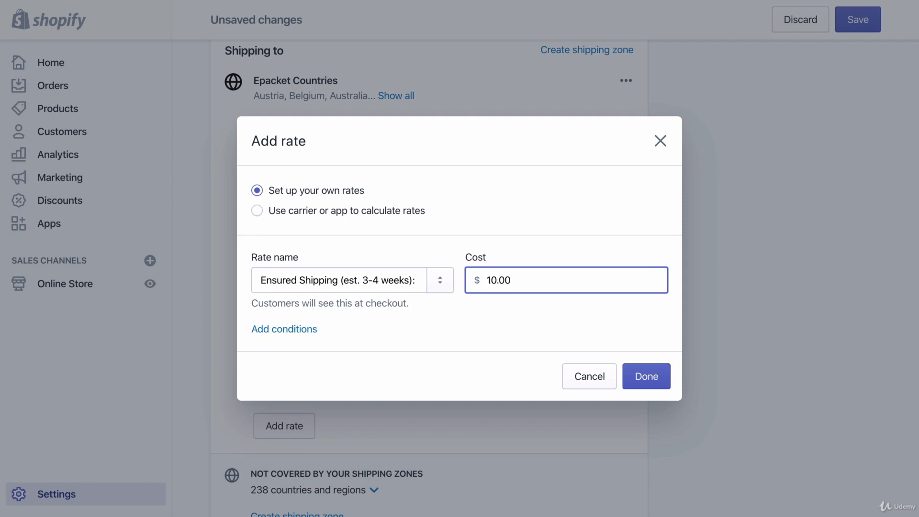
pyautogui.write('000')
pyautogui.click(435, 327)
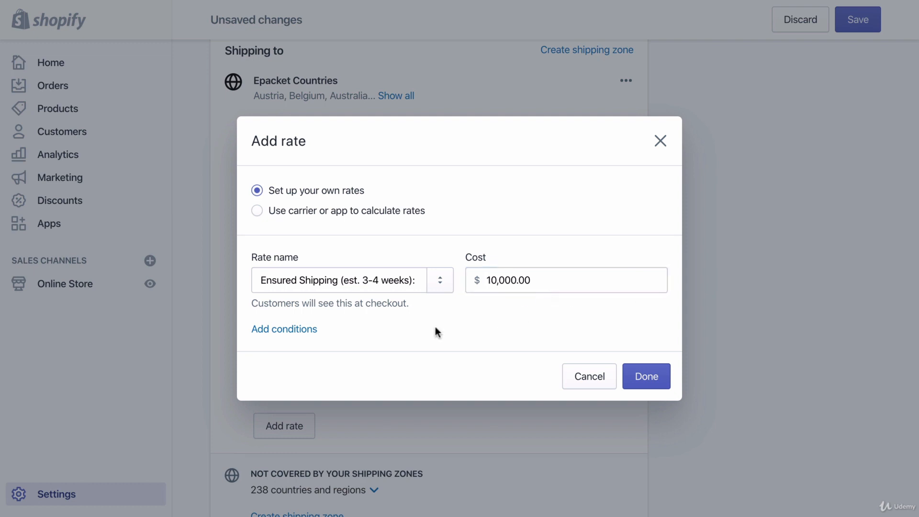
# Limit the $10,000.00 rate to item weights from 10.1 lb to 1000000 lb and finish adding it.
pyautogui.click(283, 330)
pyautogui.click(354, 375)
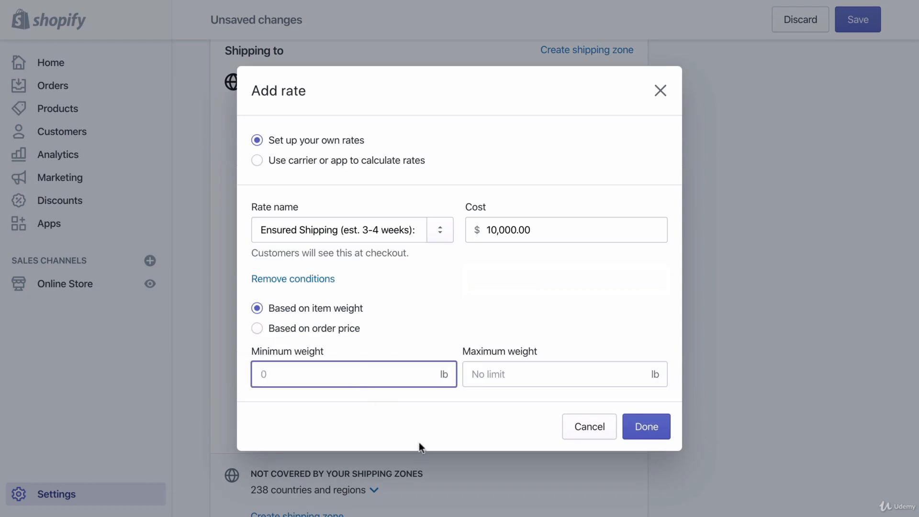
pyautogui.write('10.1')
pyautogui.press('Tab')
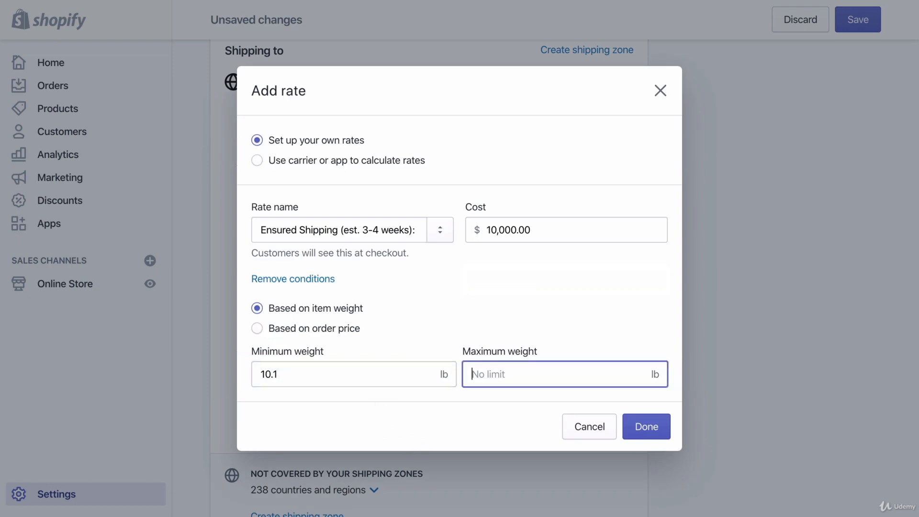
pyautogui.write('1000000')
pyautogui.click(665, 429)
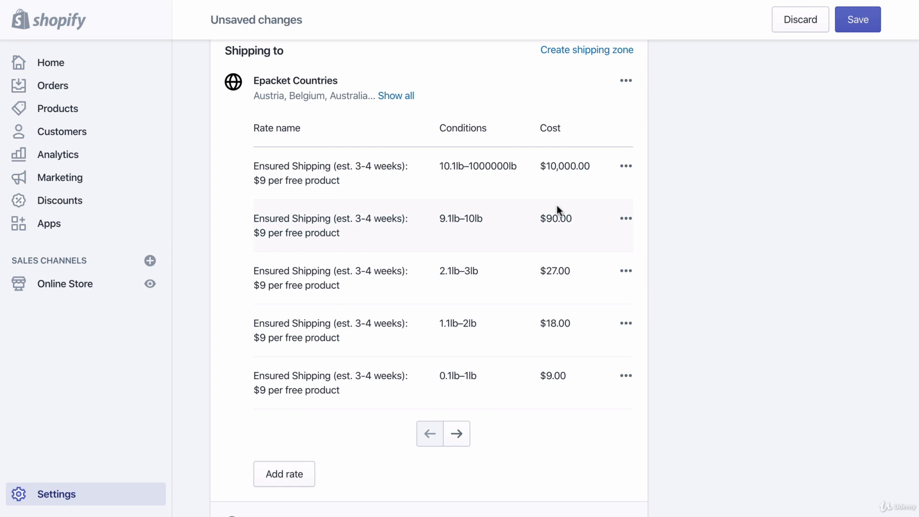
pyautogui.scroll(5, 556, 205)
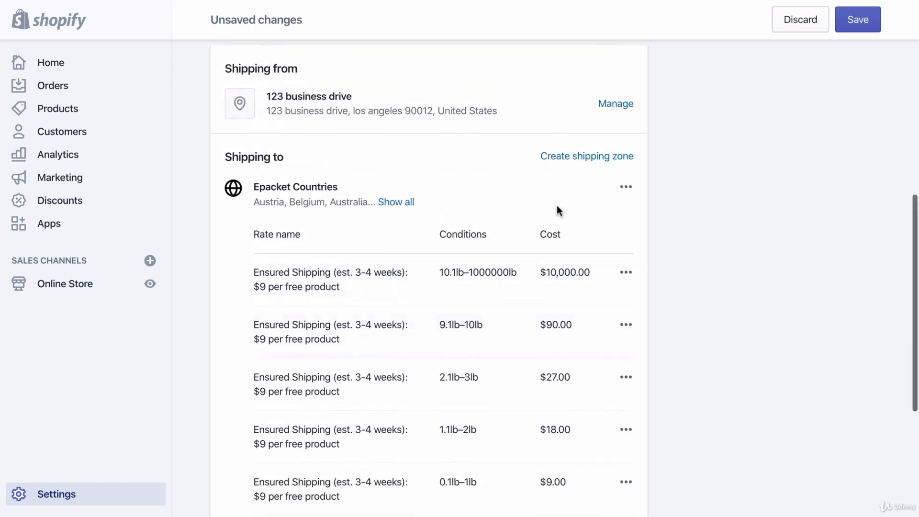
pyautogui.scroll(-5, 546, 390)
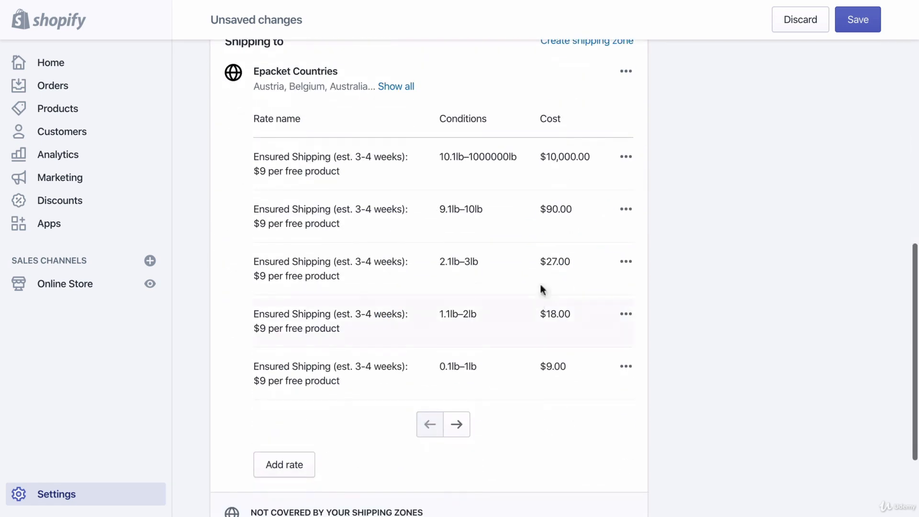